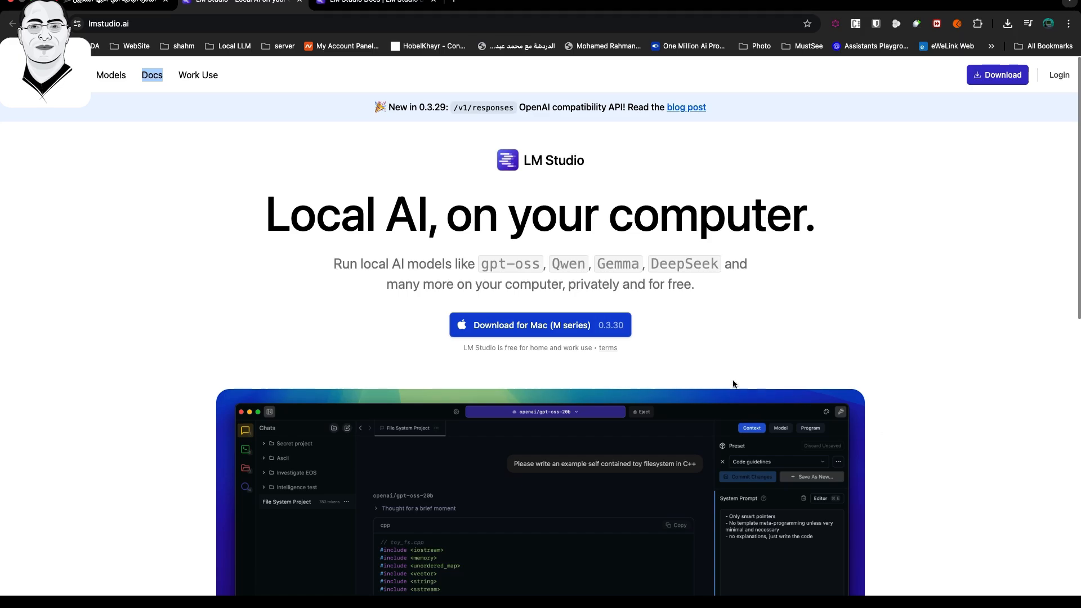
Look over the LM Studio home page, including the Mac download option and the application preview.
scroll(636, 363, "down", 3)
scroll(636, 363, "down", 3)
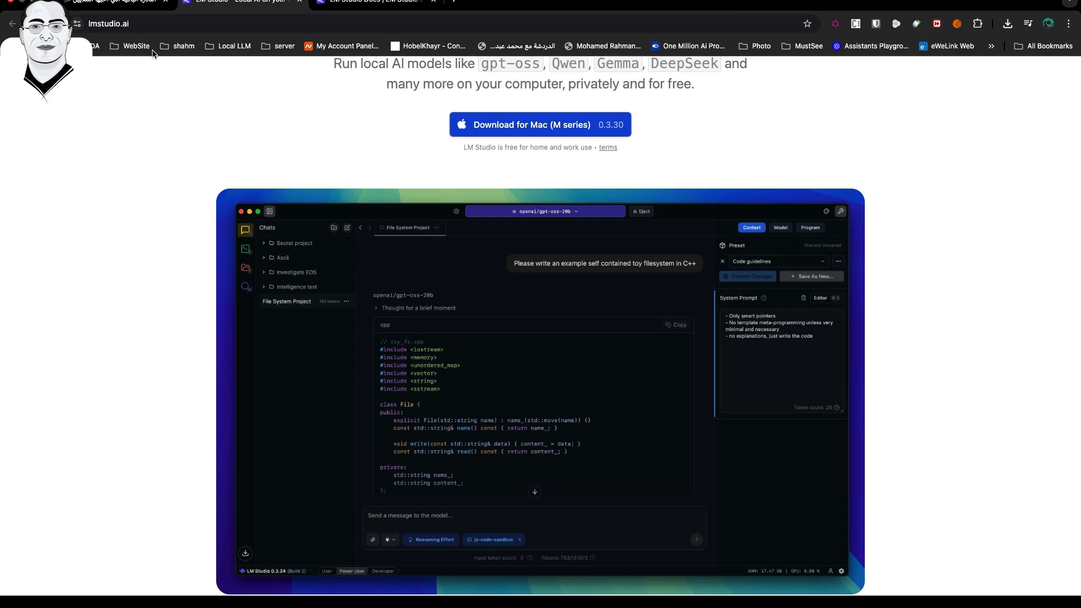
scroll(437, 209, "up", 1)
scroll(436, 206, "up", 5)
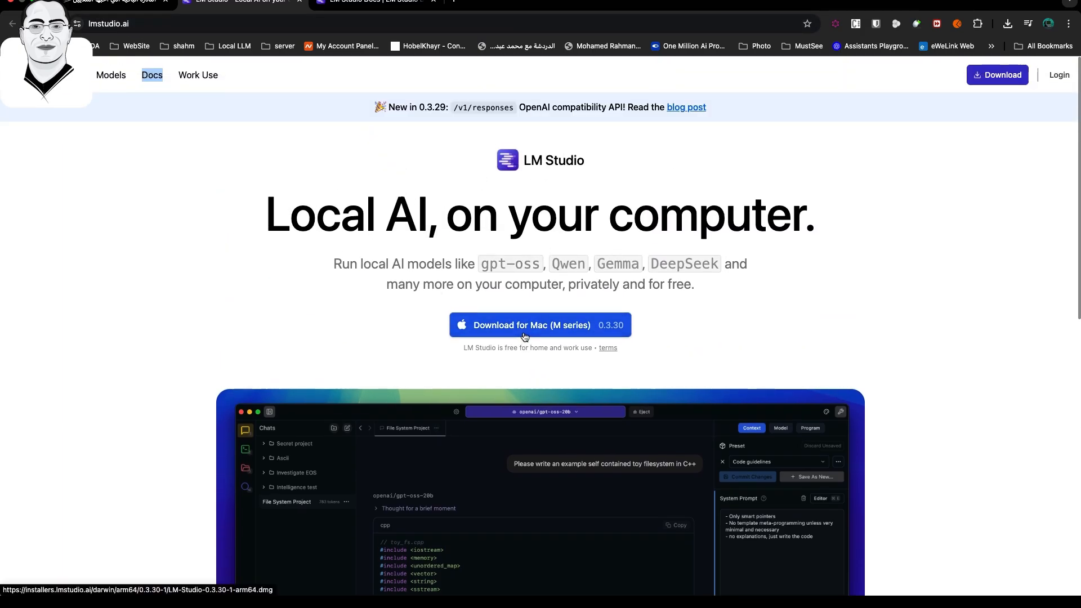
scroll(432, 397, "down", 3)
scroll(432, 396, "down", 10)
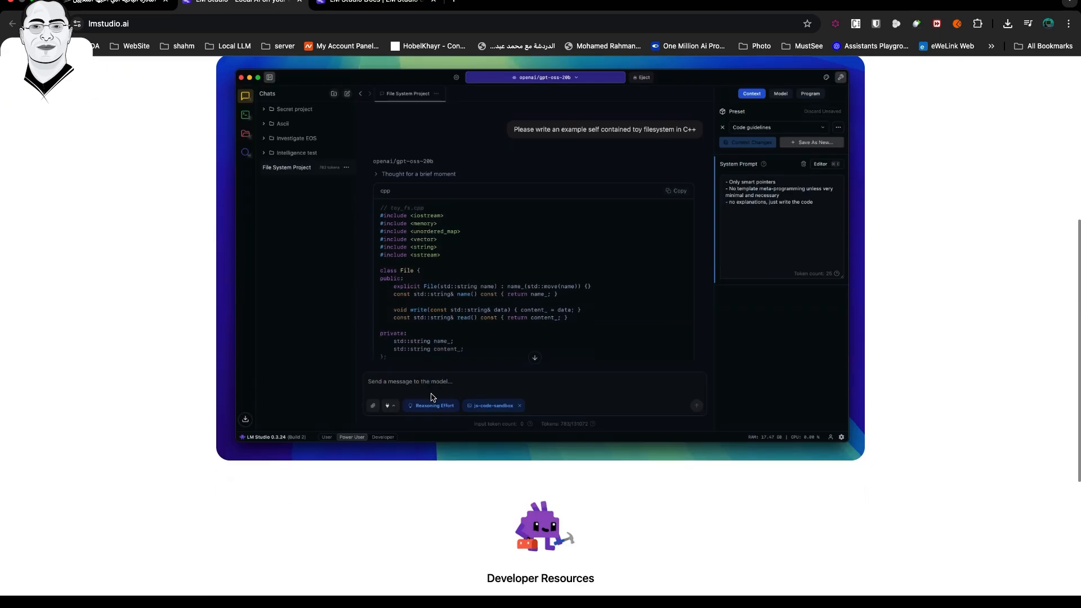
scroll(430, 393, "up", 15)
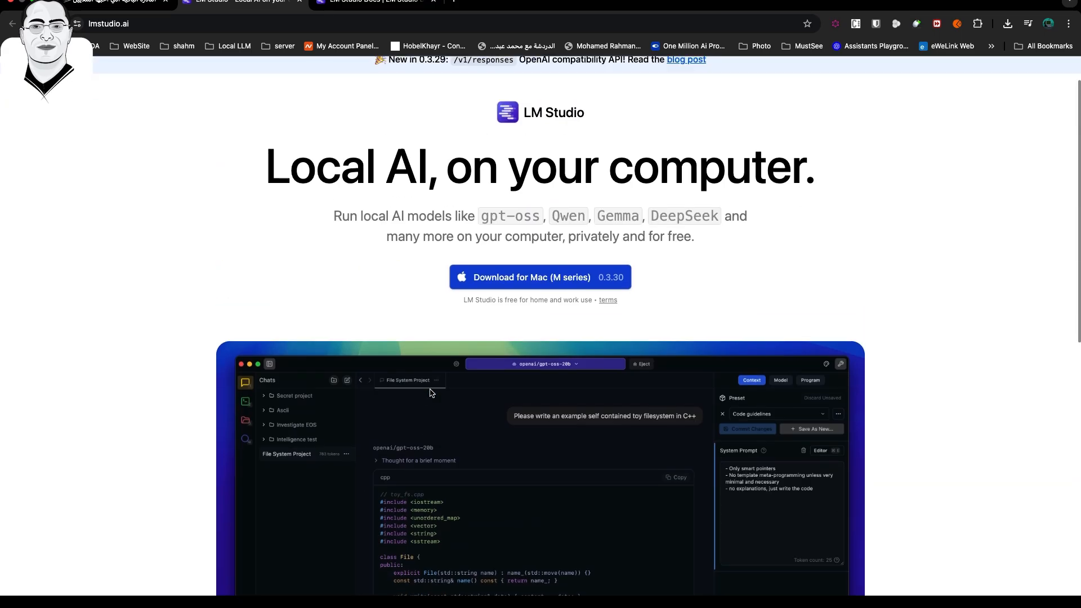
scroll(432, 392, "down", 2)
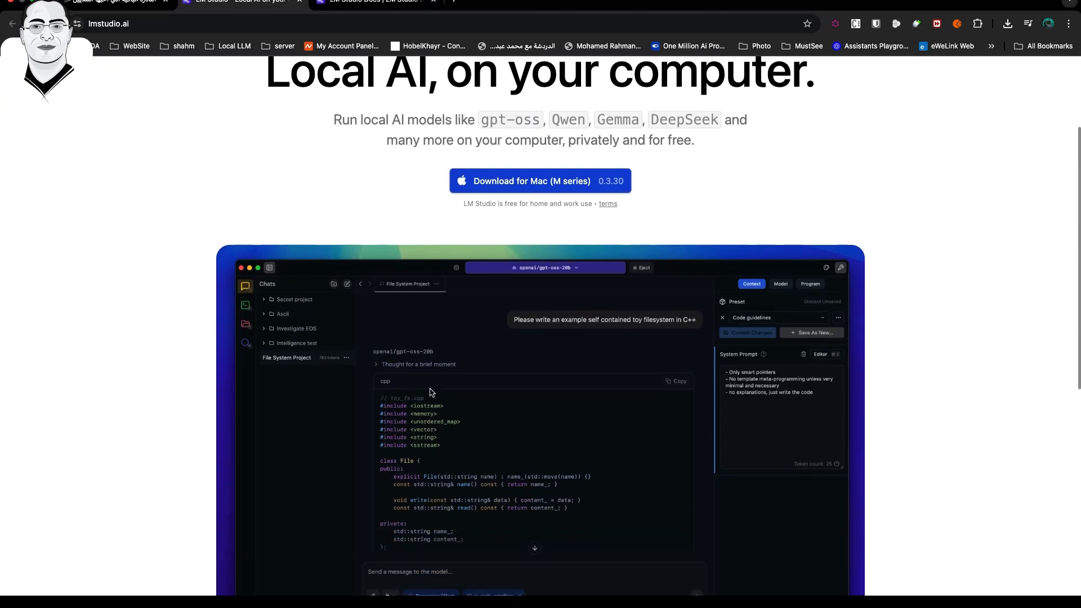
Switch to the LM Studio app and open the list of locally installed models.
key("ctrl+Left")
key("ctrl+Left")
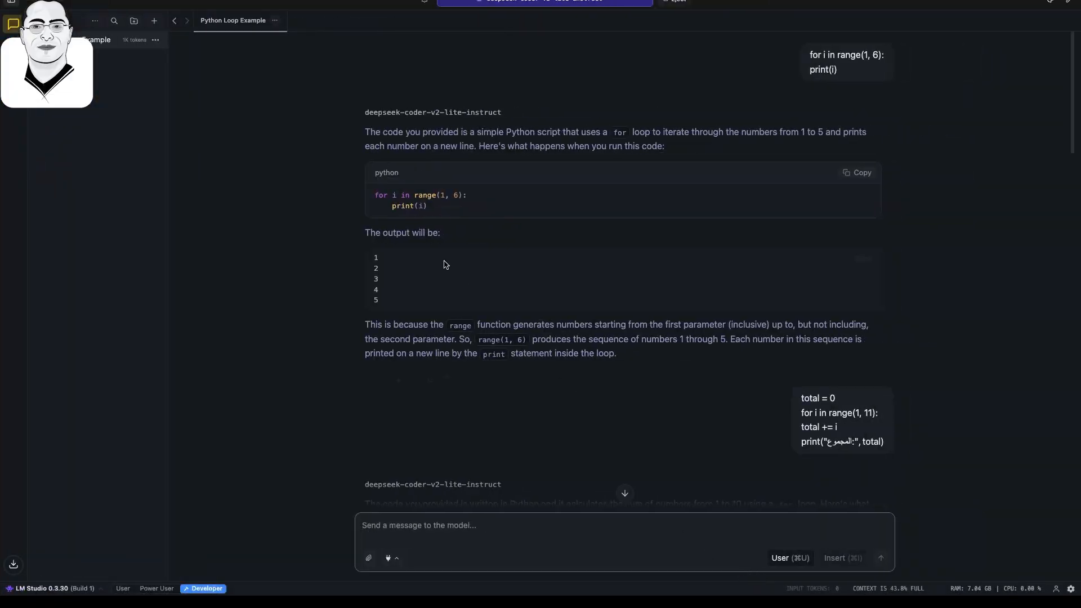
left_click(12, 28)
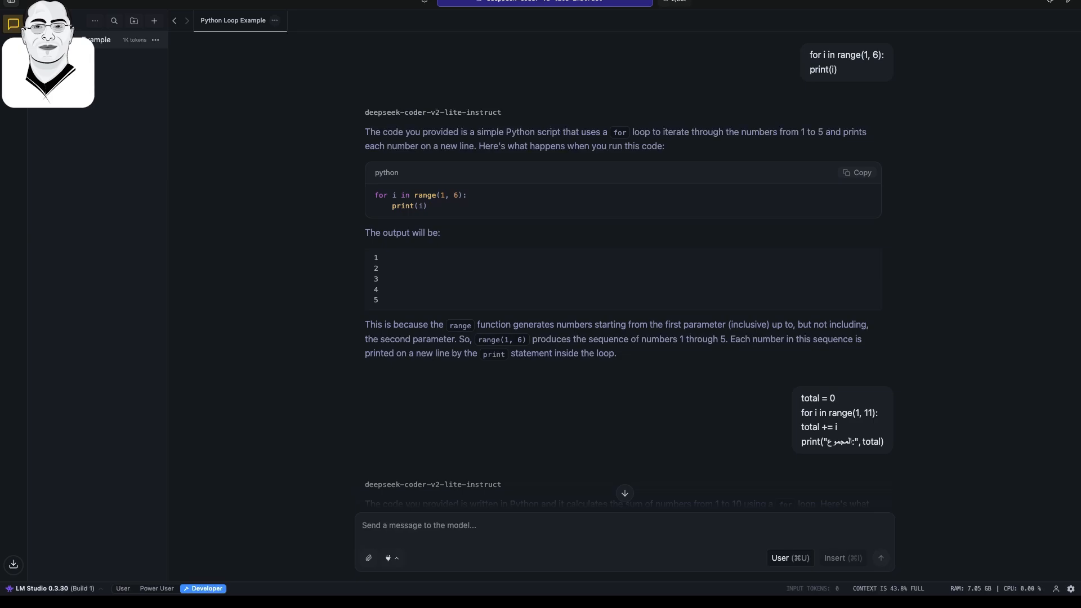
left_click(13, 66)
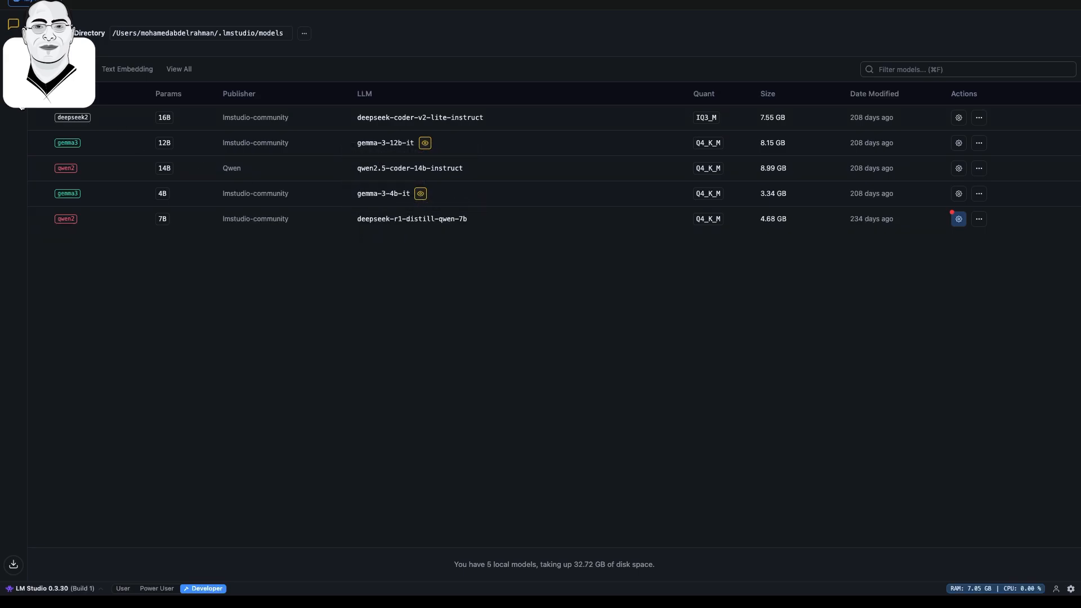
Open the model search and browse the whole list of staff-picked models.
left_click(18, 99)
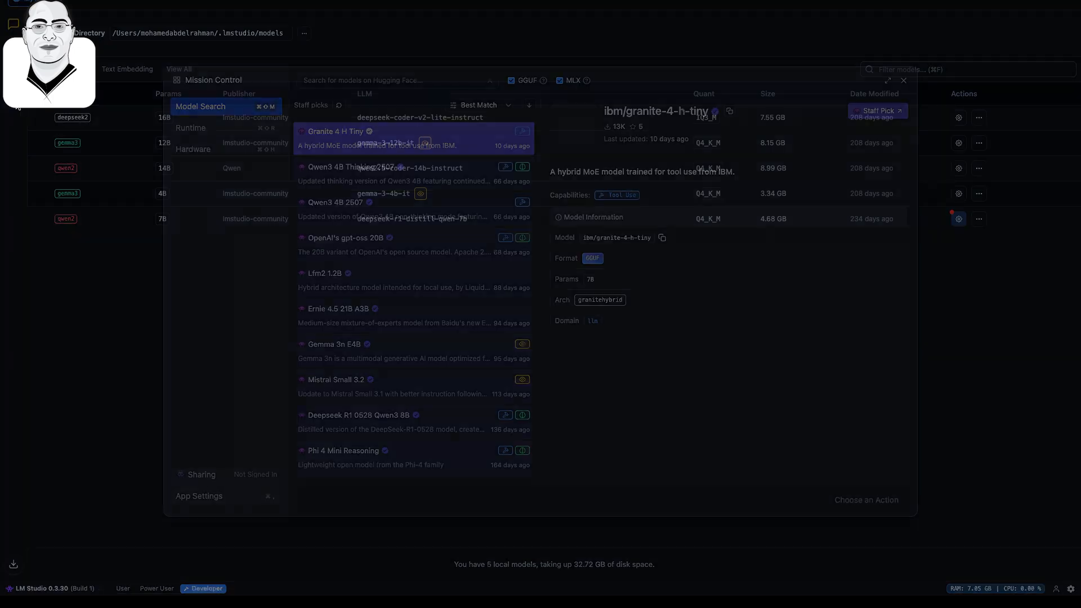
scroll(440, 256, "down", 10)
scroll(440, 256, "down", 3)
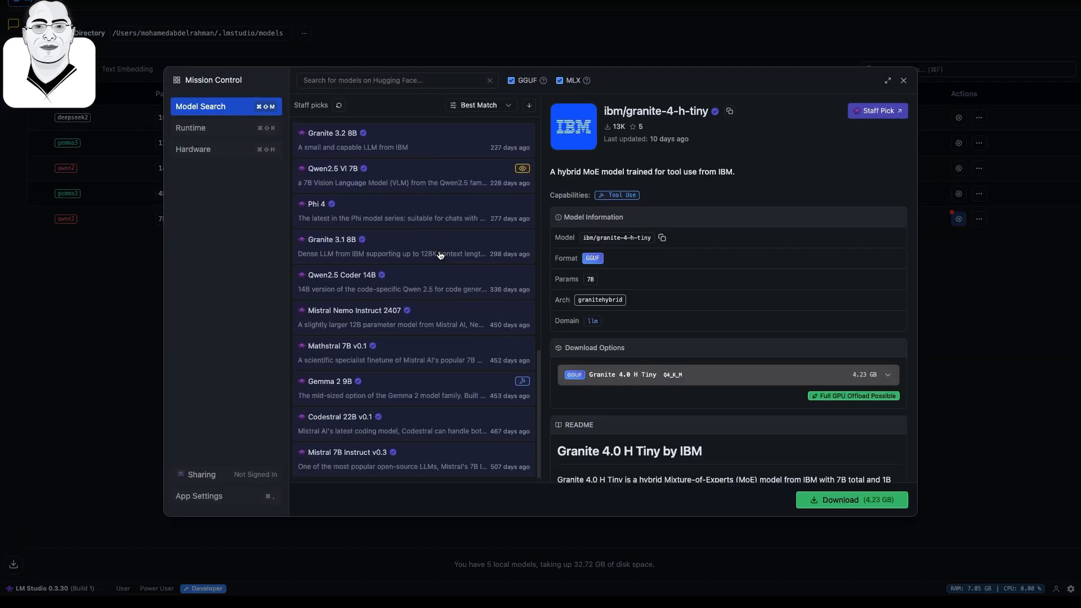
scroll(441, 256, "up", 13)
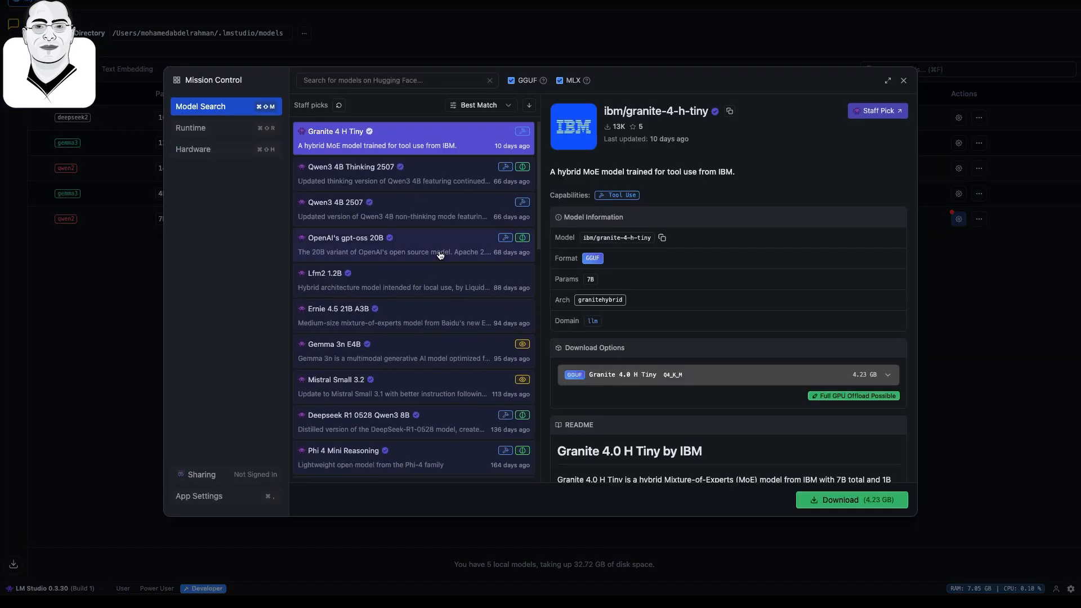
Select the Qwen3 4B Thinking 2507 model and read its model information, download options and README.
left_click(397, 182)
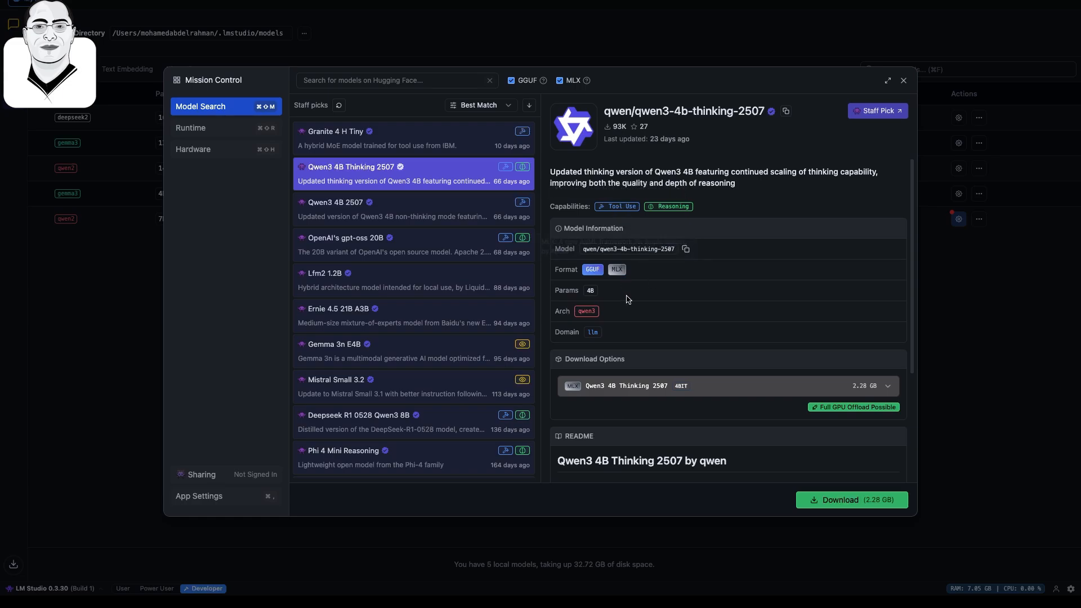
scroll(624, 250, "down", 5)
scroll(605, 311, "down", 1)
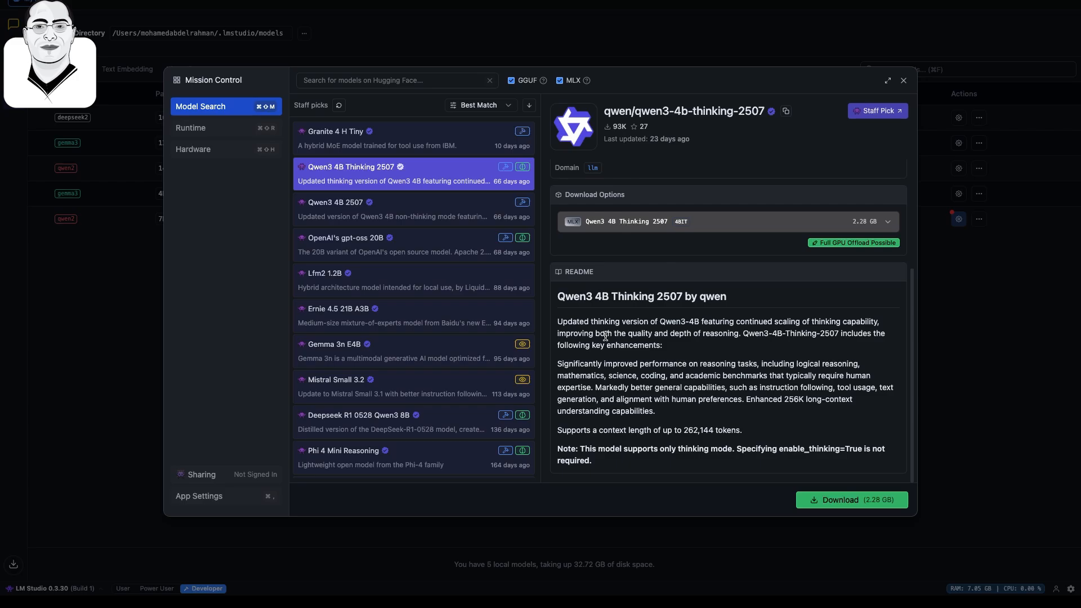
left_click_drag(605, 337, 655, 359)
left_click(656, 361)
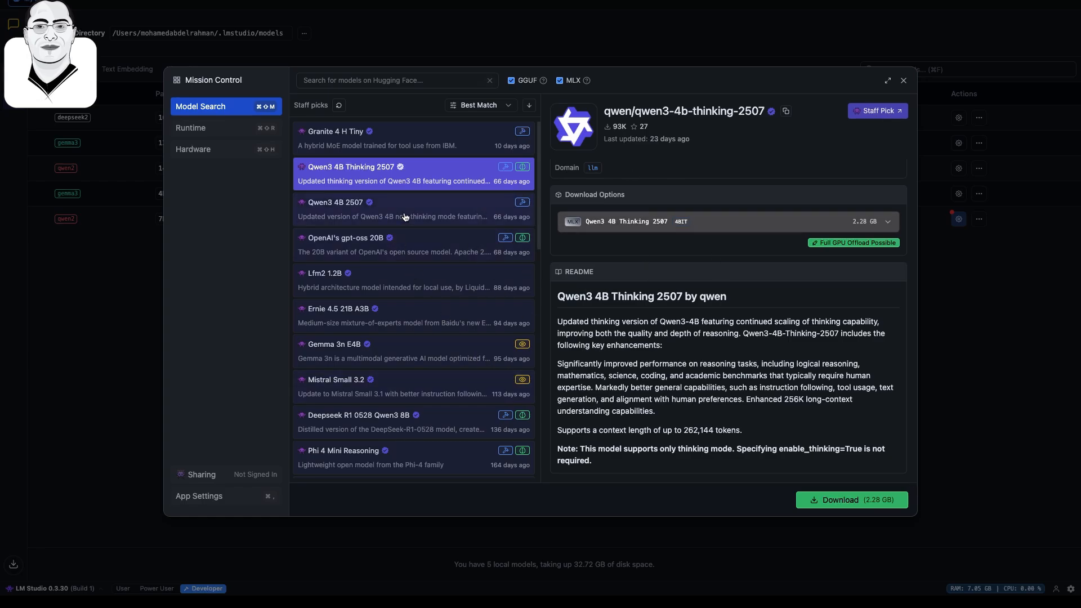
Switch to the browser, search Google for "hugging face" in a new tab and open the Hugging Face site.
key("ctrl+Right")
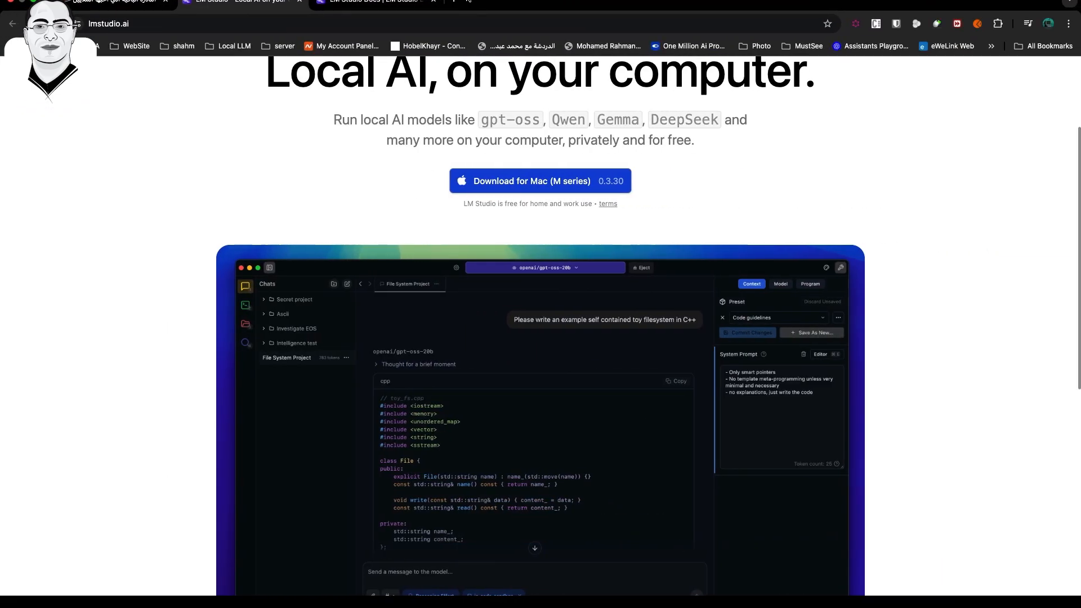
left_click(455, 3)
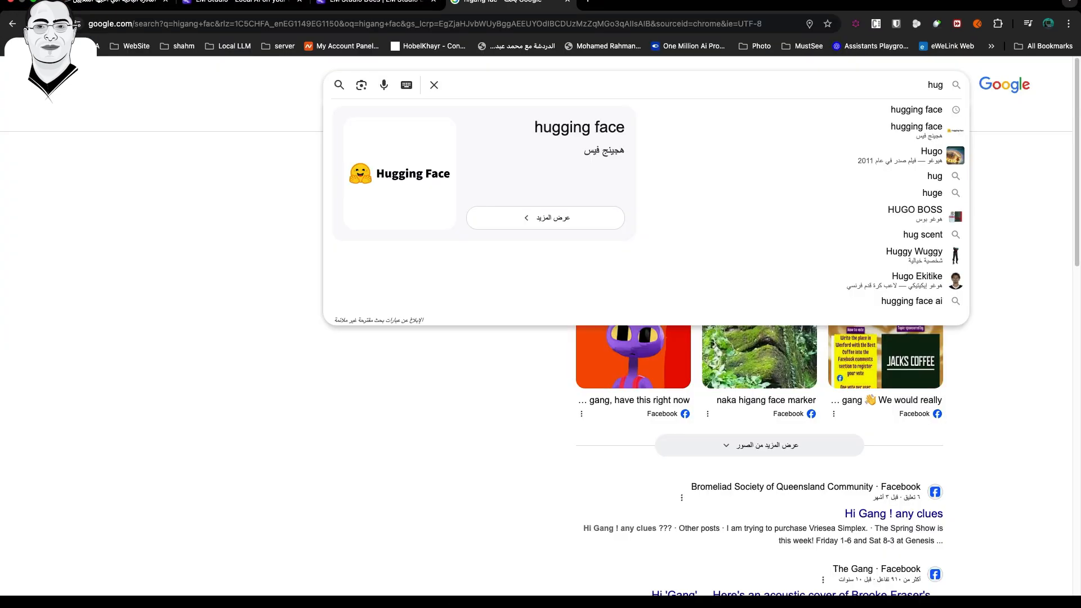
key("Down")
key("Return")
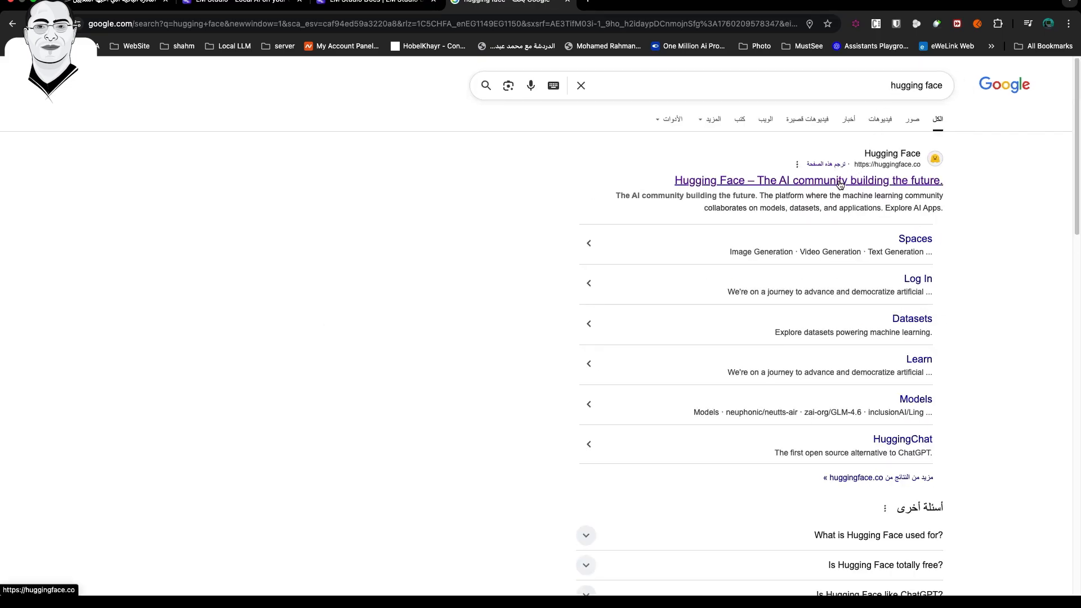
left_click(840, 181)
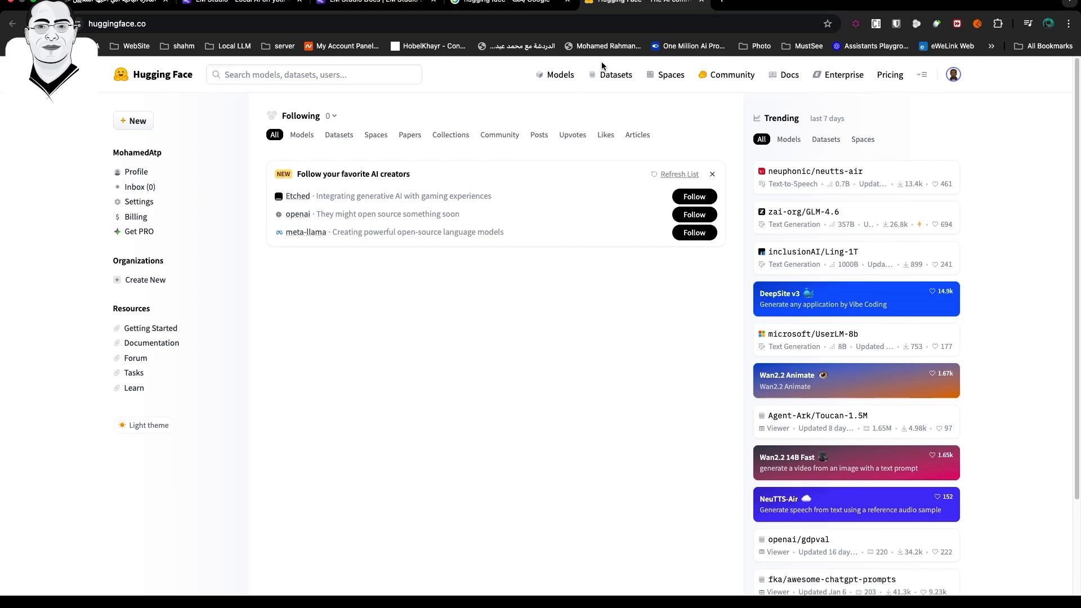
Browse the trending models catalogue on Hugging Face and take a brief look at the Datasets page.
left_click(547, 85)
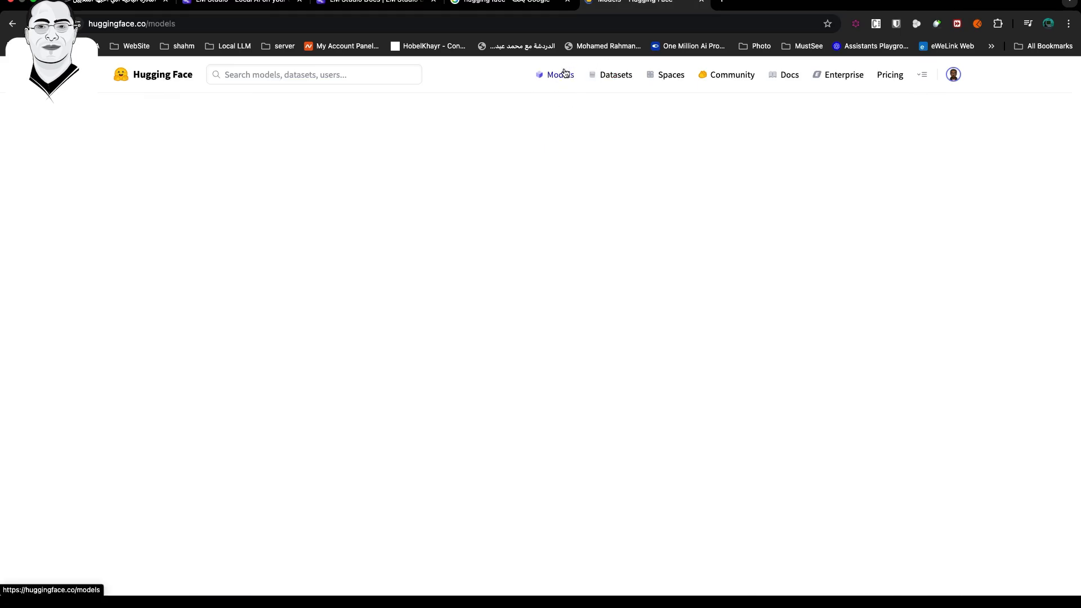
scroll(484, 243, "down", 6)
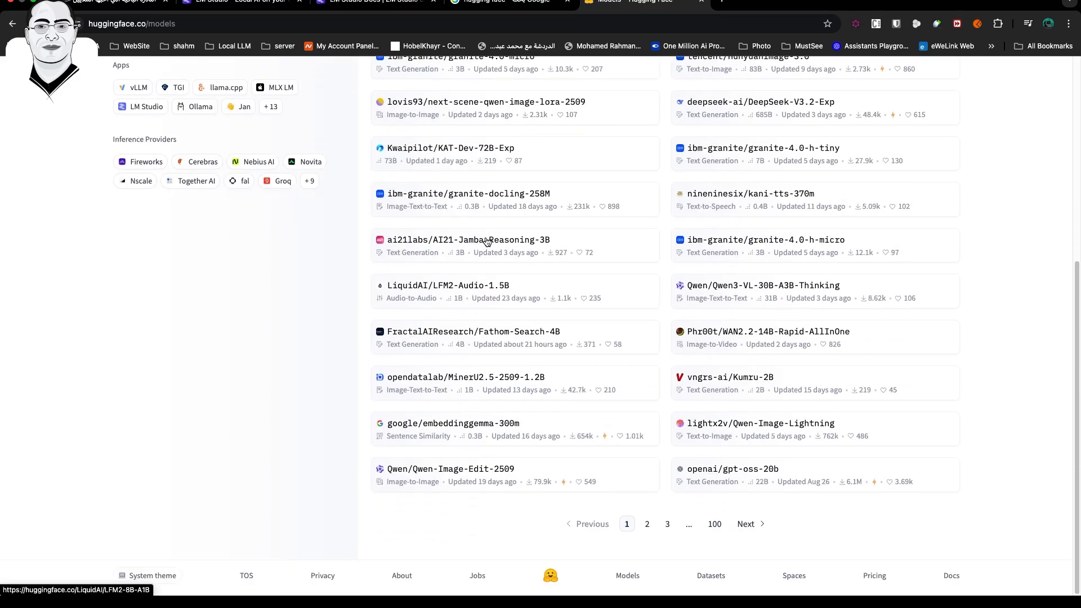
scroll(487, 243, "up", 6)
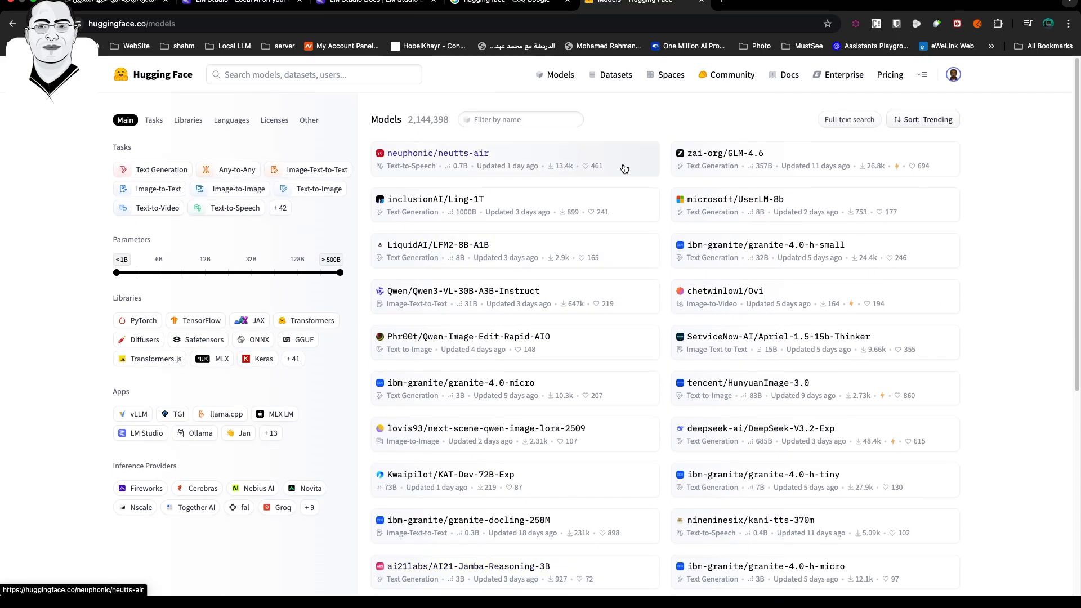
left_click(625, 83)
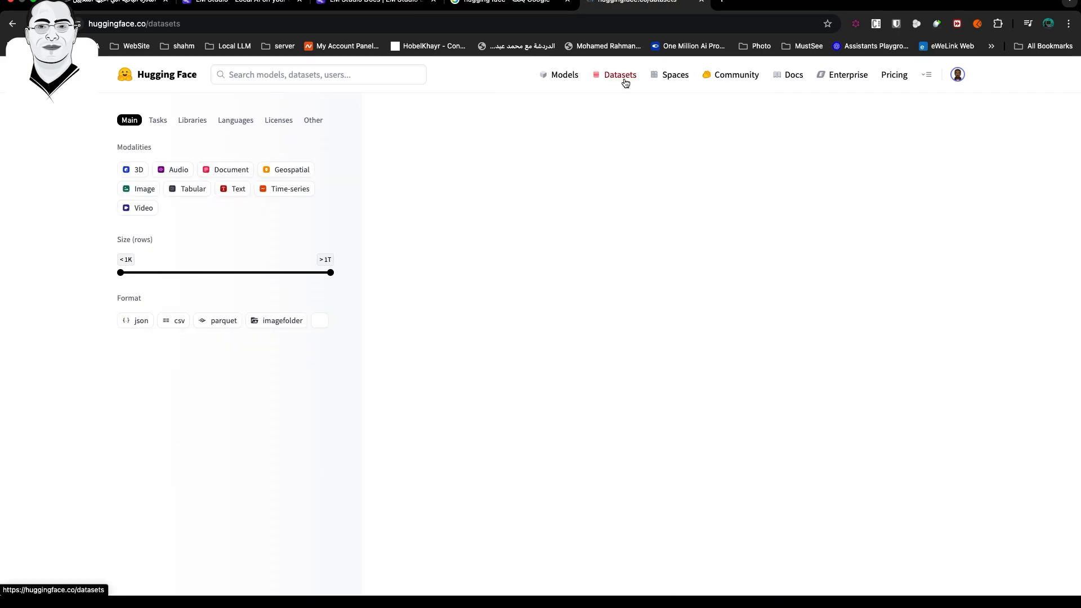
left_click(560, 78)
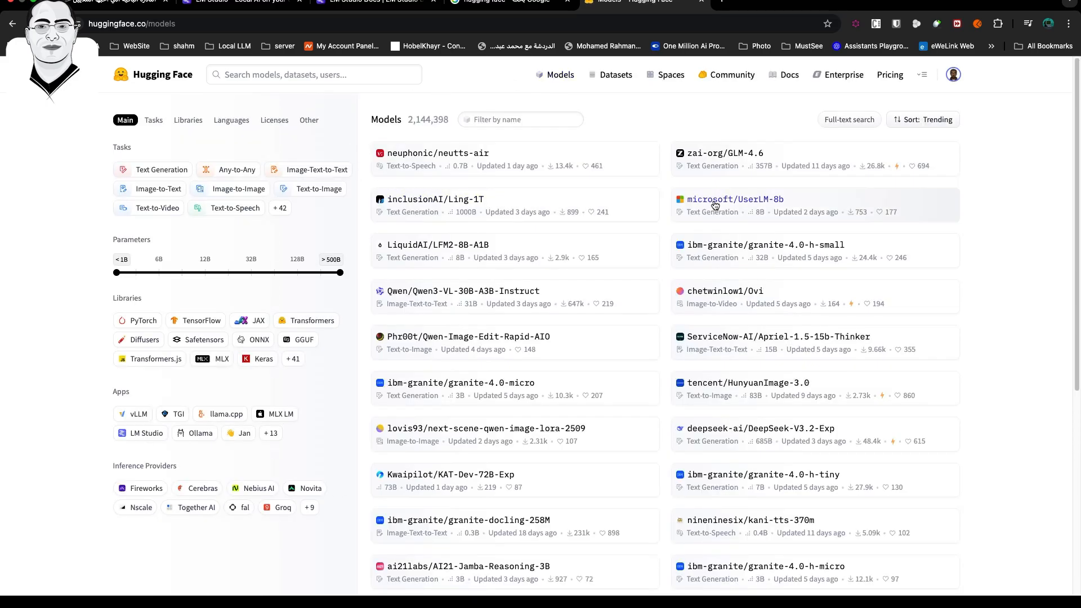
scroll(715, 226, "down", 4)
scroll(521, 276, "down", 2)
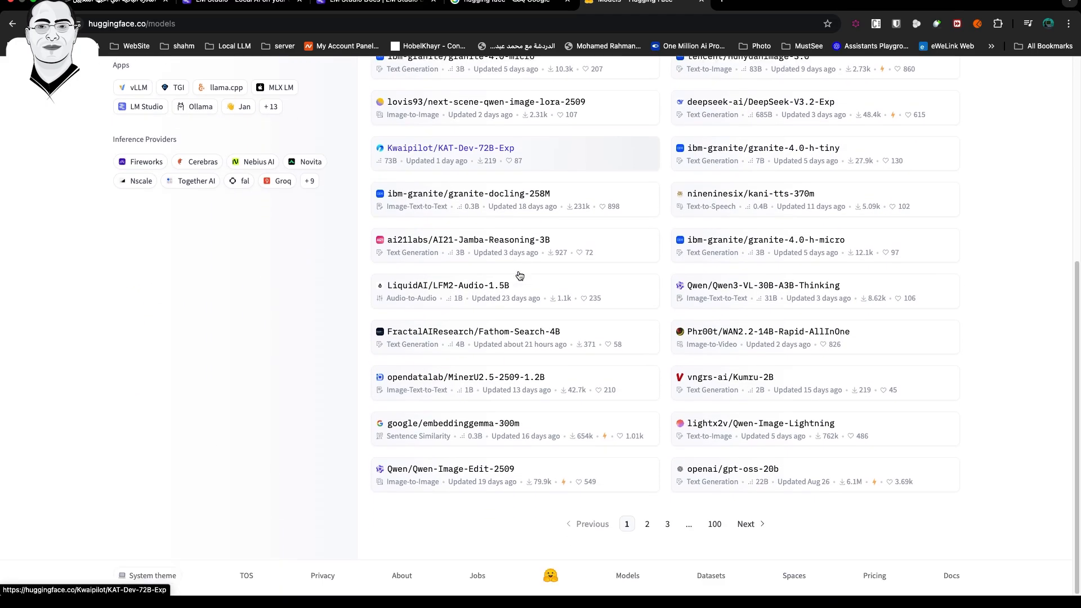
scroll(524, 259, "up", 6)
Open the neuphonic/neutts-air model page and read its model card, from key features to the installation instructions.
left_click(468, 155)
scroll(425, 290, "down", 8)
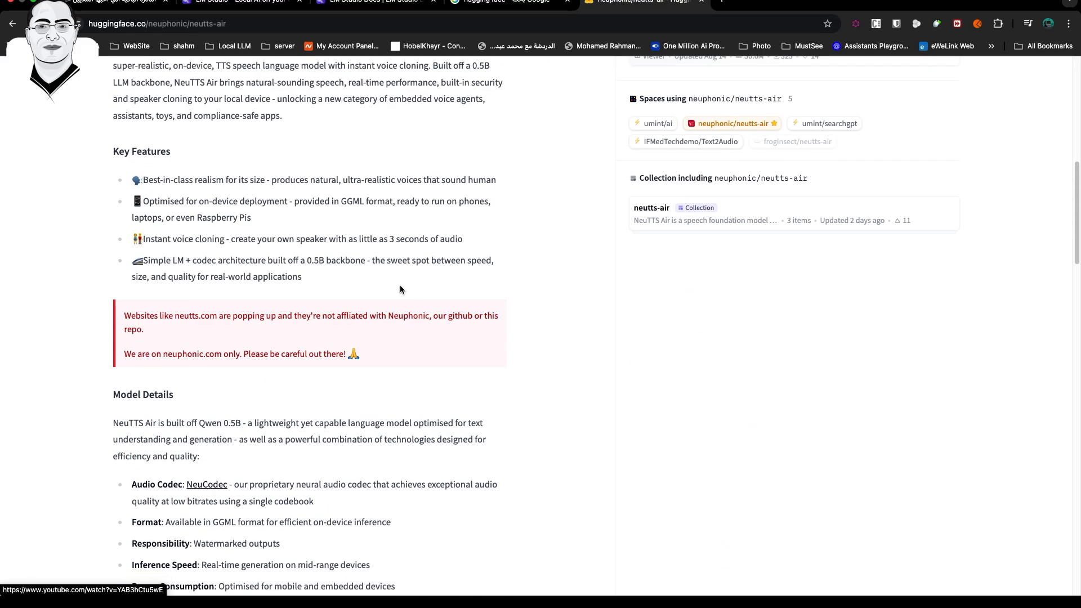
scroll(366, 262, "down", 3)
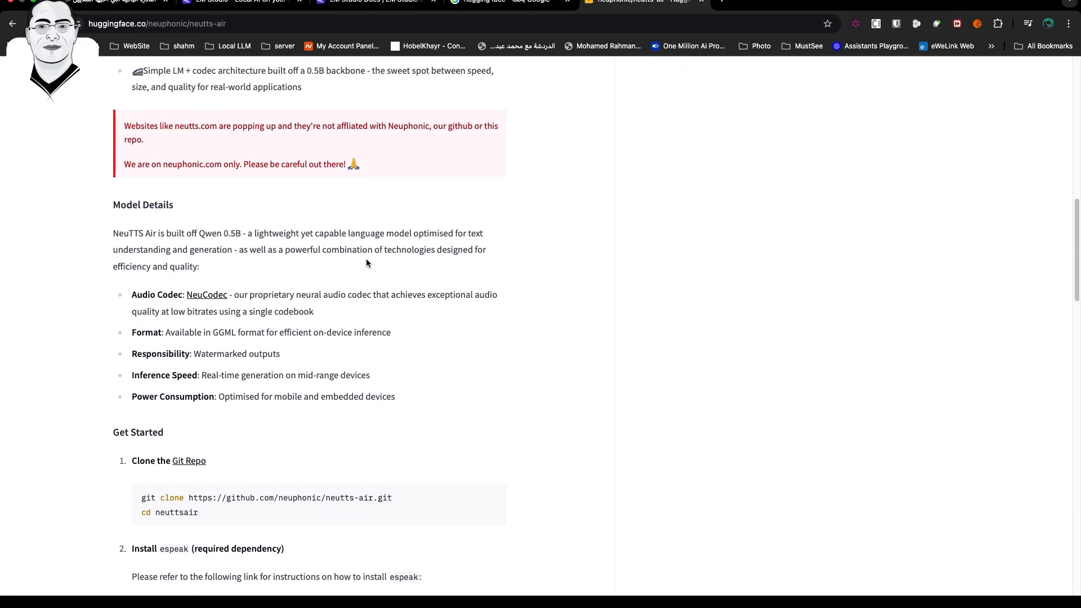
scroll(367, 261, "down", 4)
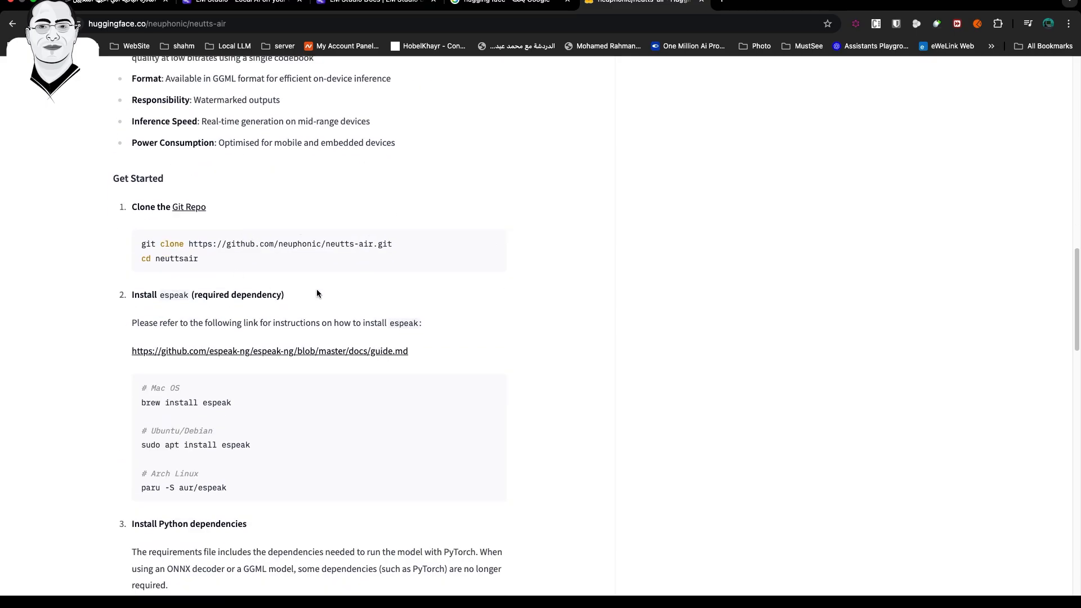
scroll(318, 293, "up", 12)
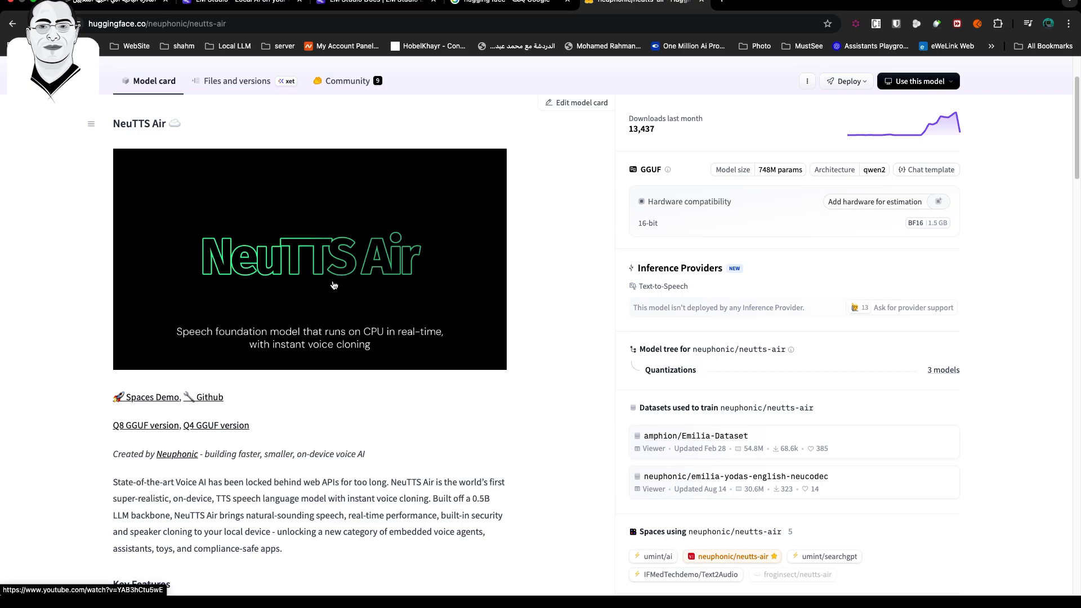
scroll(336, 359, "down", 7)
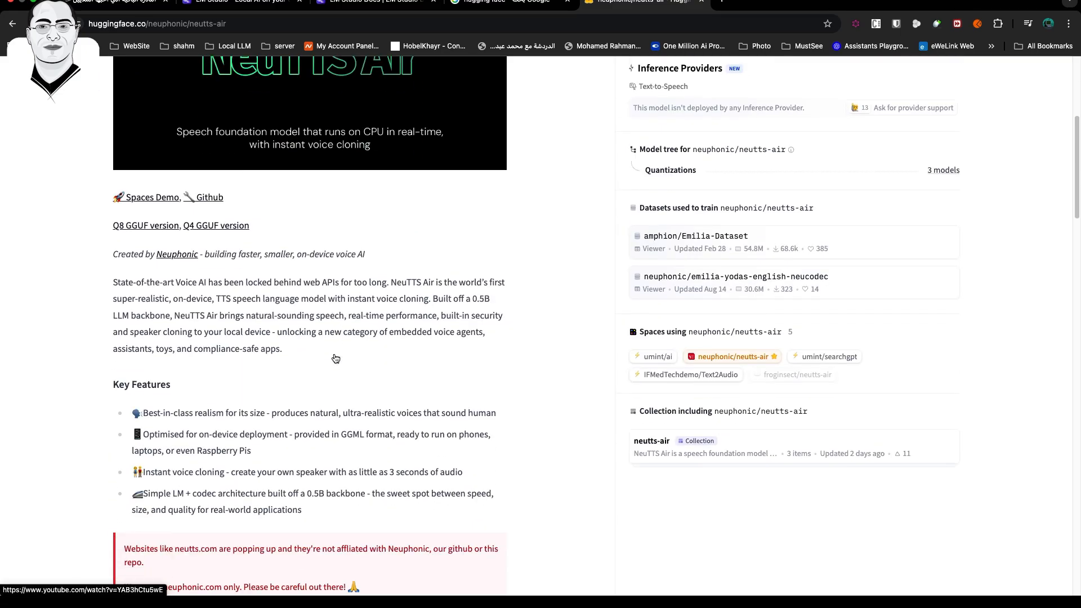
scroll(336, 359, "up", 7)
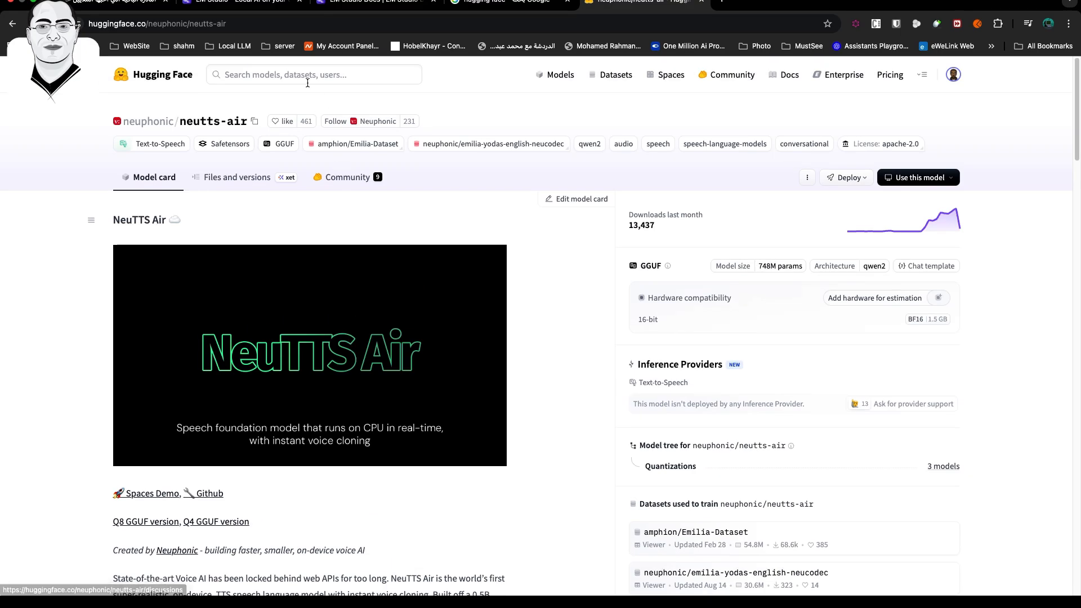
Open the DeepSeek organization page from the site search suggestions and look over its collections.
left_click(308, 79)
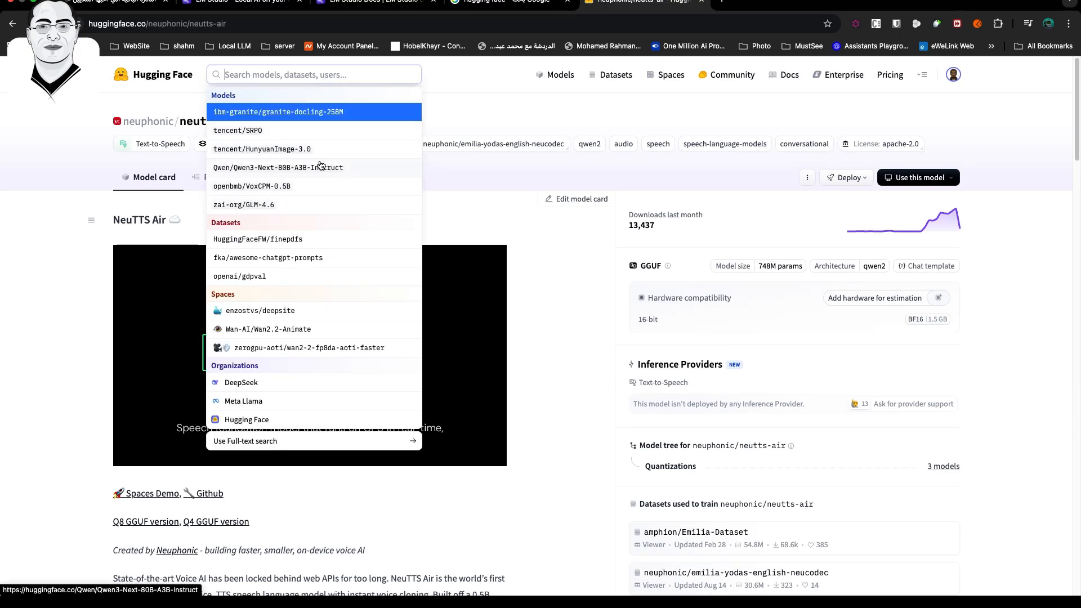
left_click(257, 390)
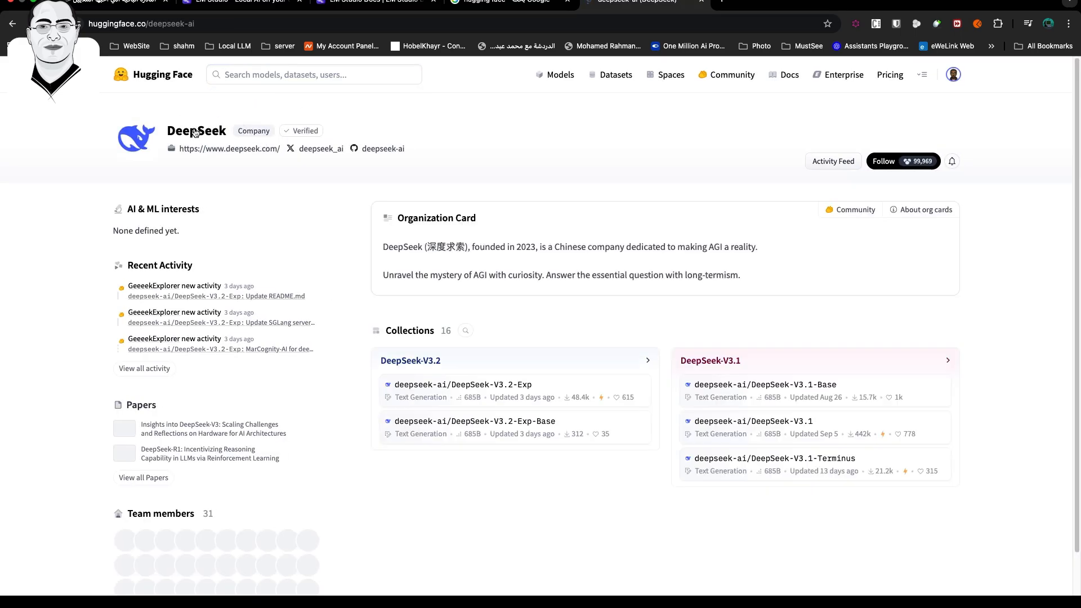
scroll(339, 306, "down", 7)
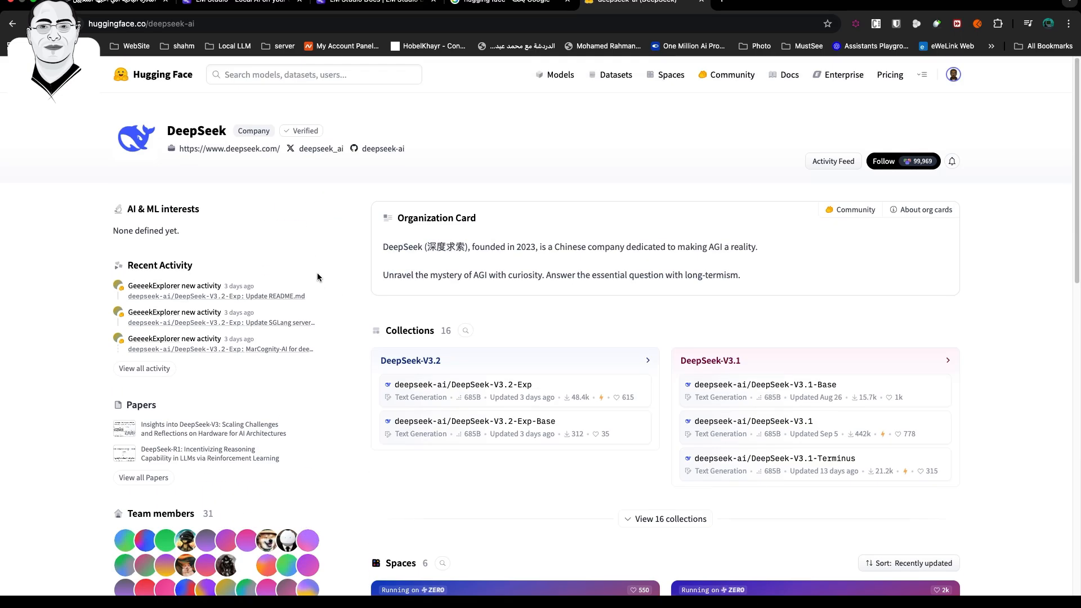
Switch back to the LM Studio app and search the Hugging Face models for "dee".
key("ctrl+Left")
left_click(387, 79)
type("d")
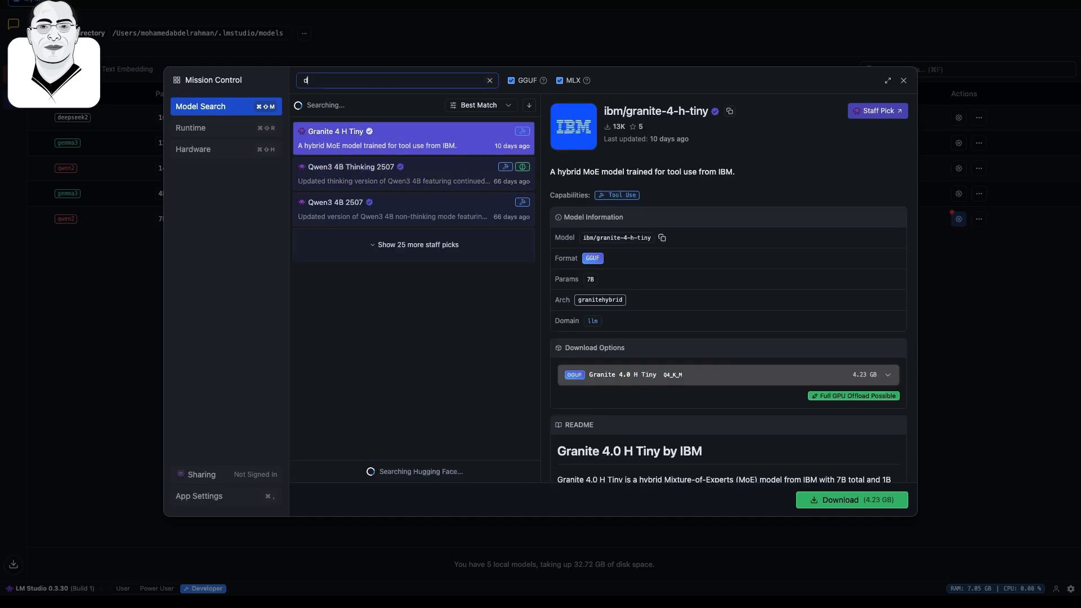
type("ee")
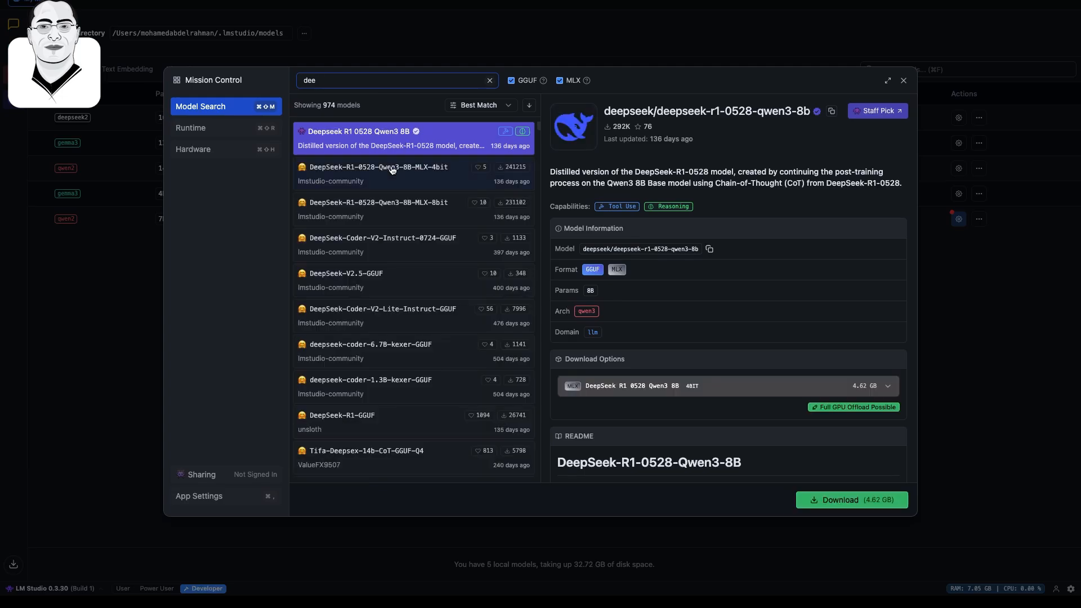
Inspect the 4-bit and 8-bit MLX versions of DeepSeek-R1-0528-Qwen3-8B and read the 8-bit version's readme.
left_click(396, 185)
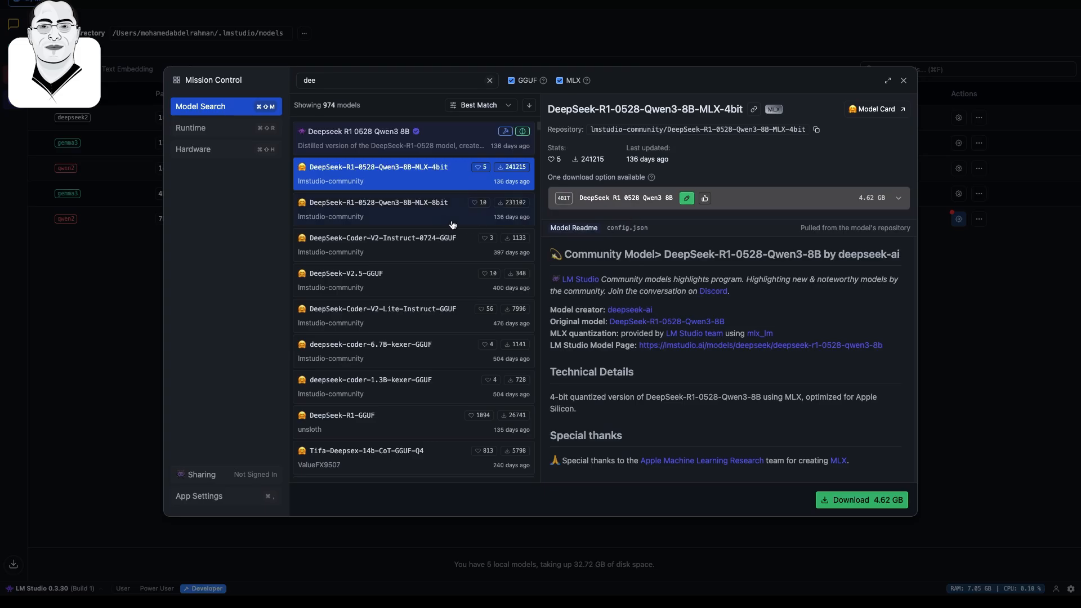
left_click(383, 212)
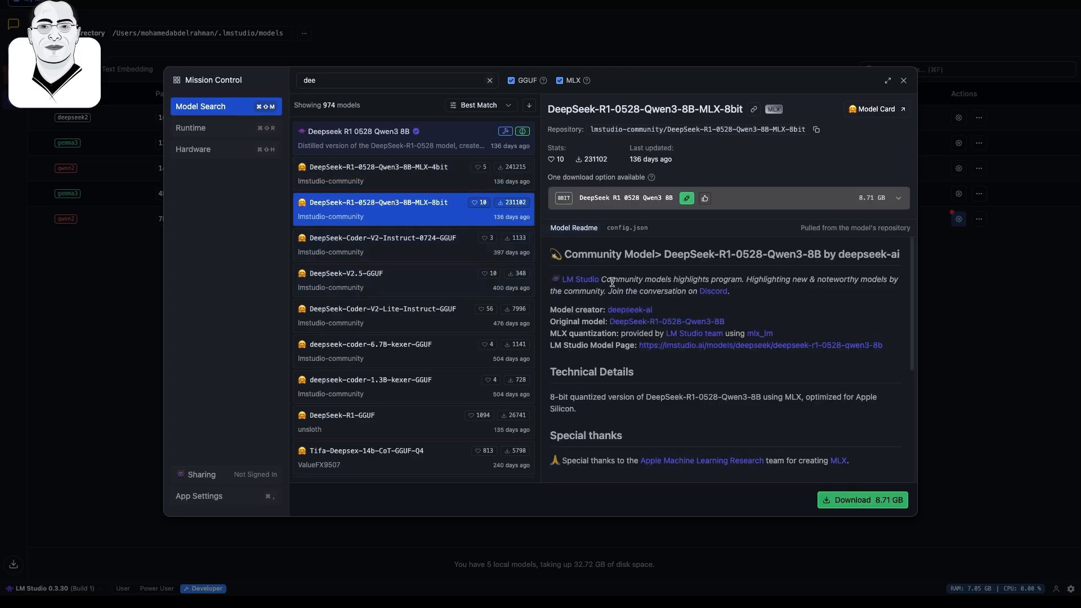
scroll(608, 282, "down", 5)
scroll(409, 242, "down", 2)
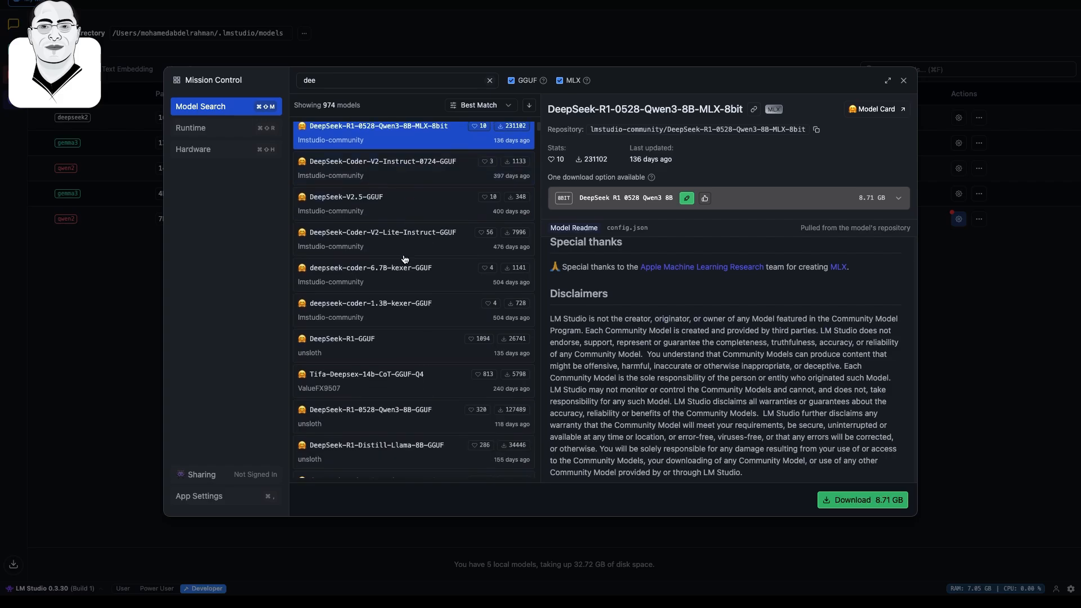
Browse further down the DeepSeek search results and inspect the download option of Tifa-Deepsex-14b-CoT.
left_click(405, 253)
scroll(407, 254, "down", 5)
left_click(425, 260)
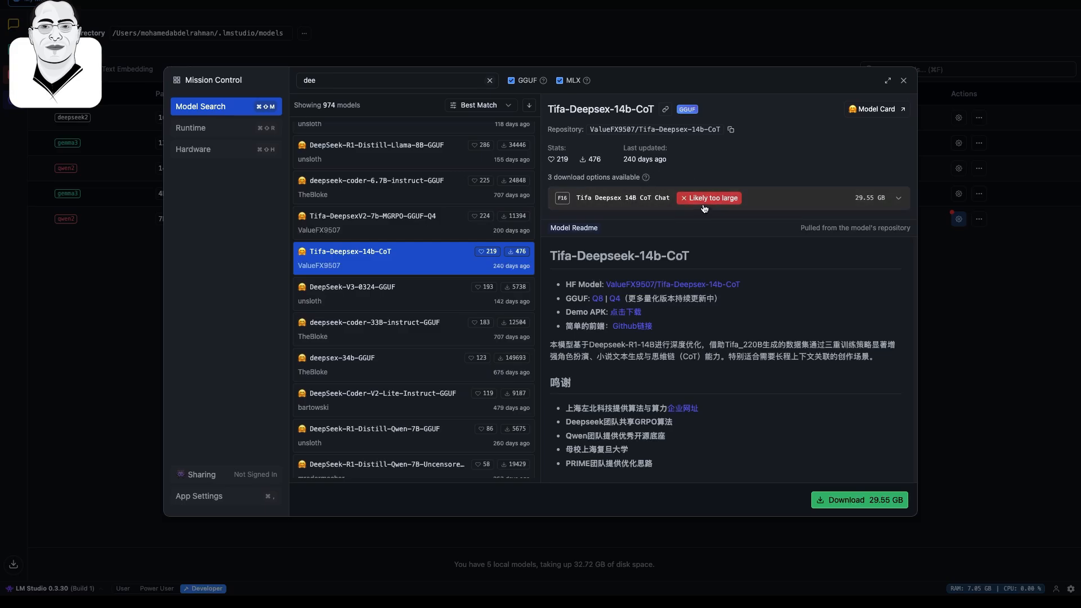
scroll(404, 302, "up", 6)
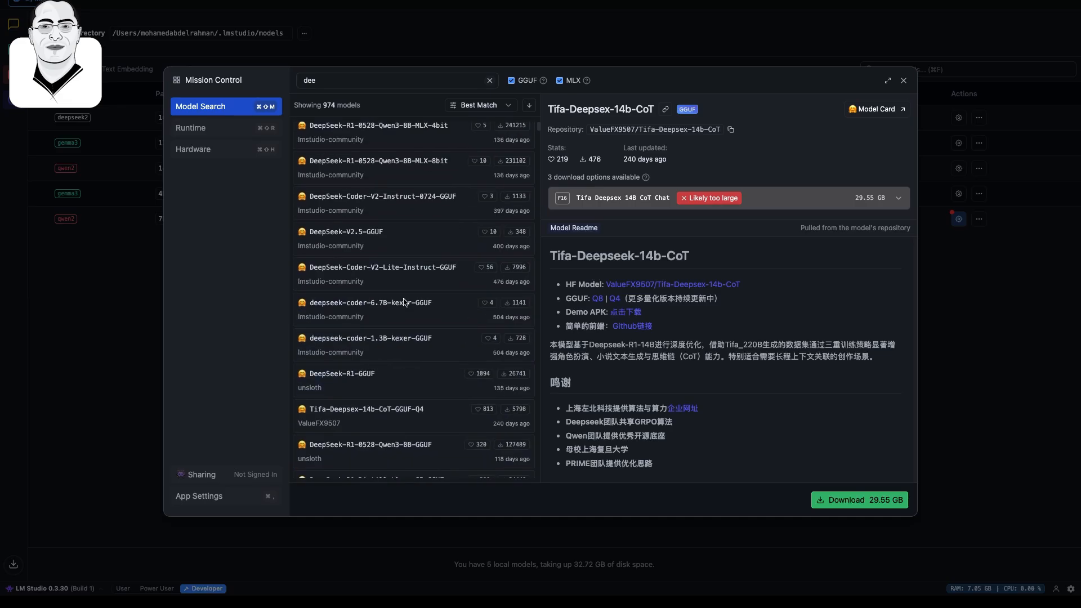
View the DeepSeek-V2.5-GGUF entry, reread the DeepSeek-R1-0528-Qwen3-8B-MLX-8bit details, and close the model search.
left_click(404, 245)
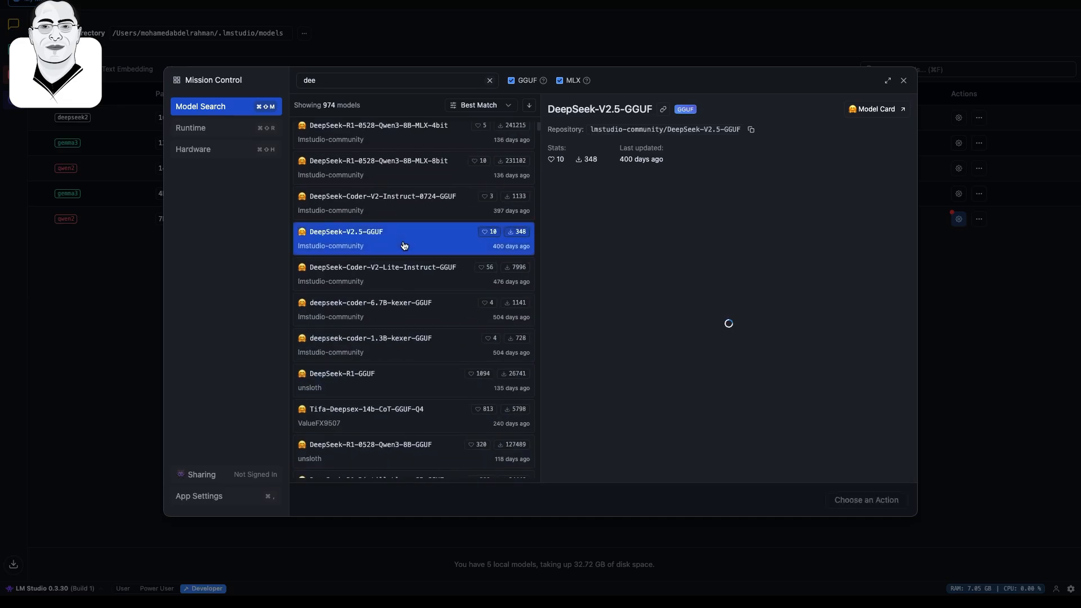
left_click(371, 167)
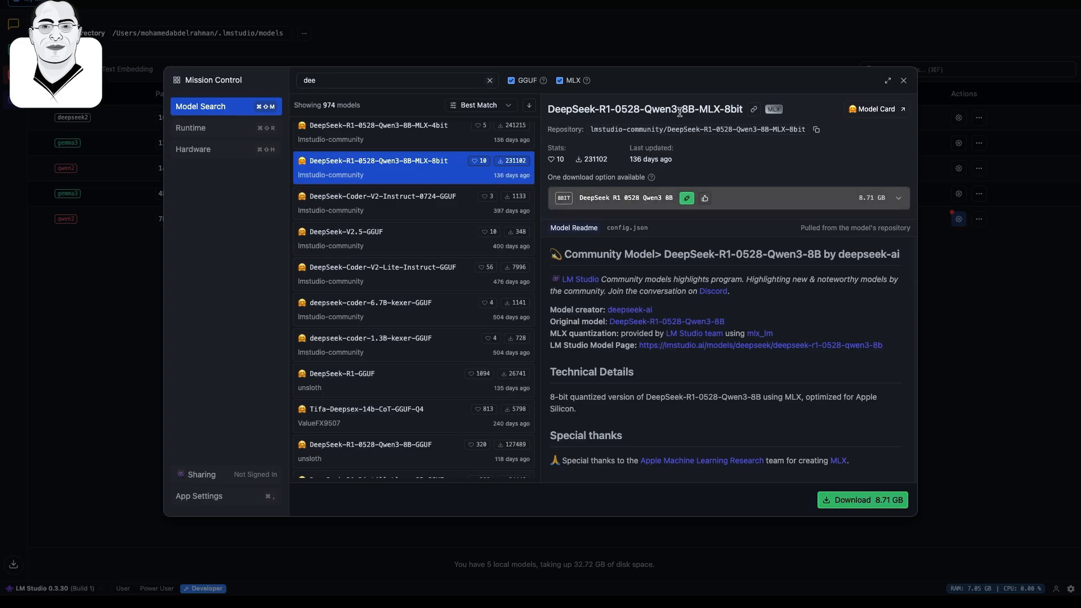
scroll(670, 315, "down", 4)
scroll(392, 206, "up", 1)
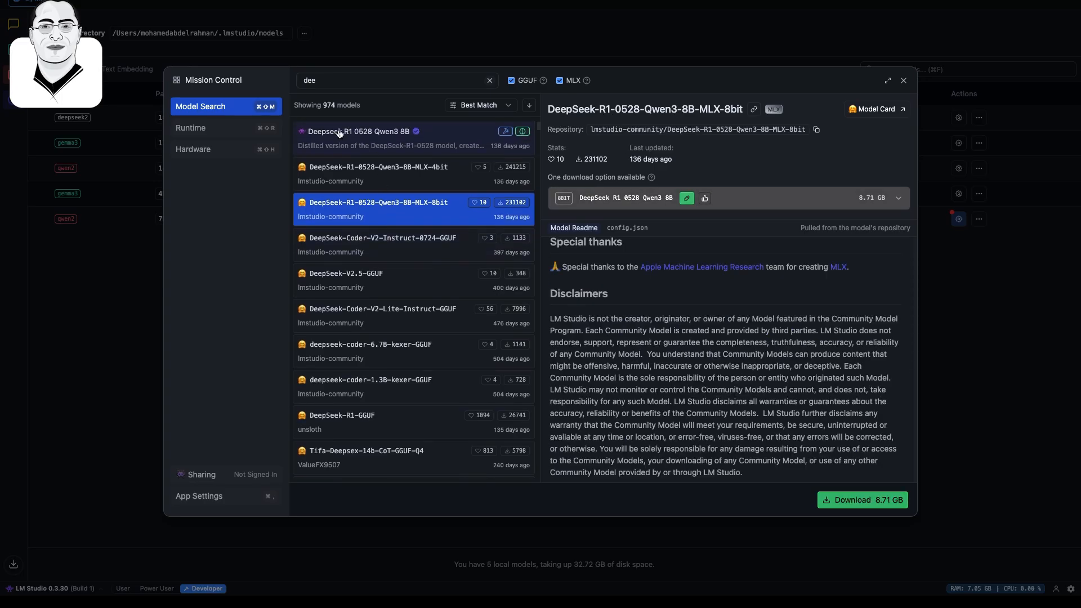
left_click(905, 81)
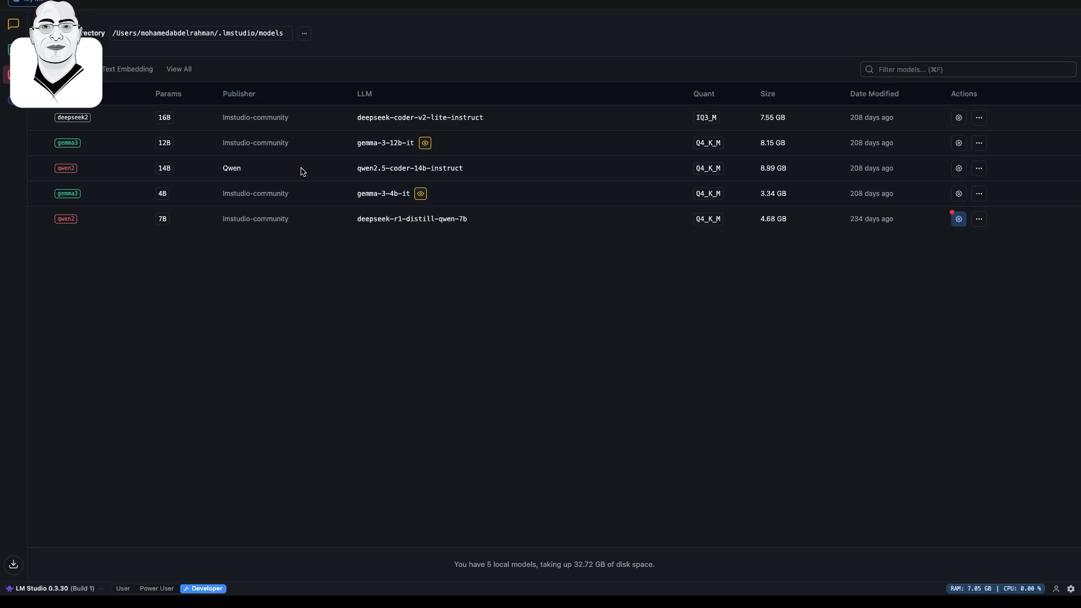
Create a new chat and check the list of models available to load, keeping the current model.
left_click(11, 28)
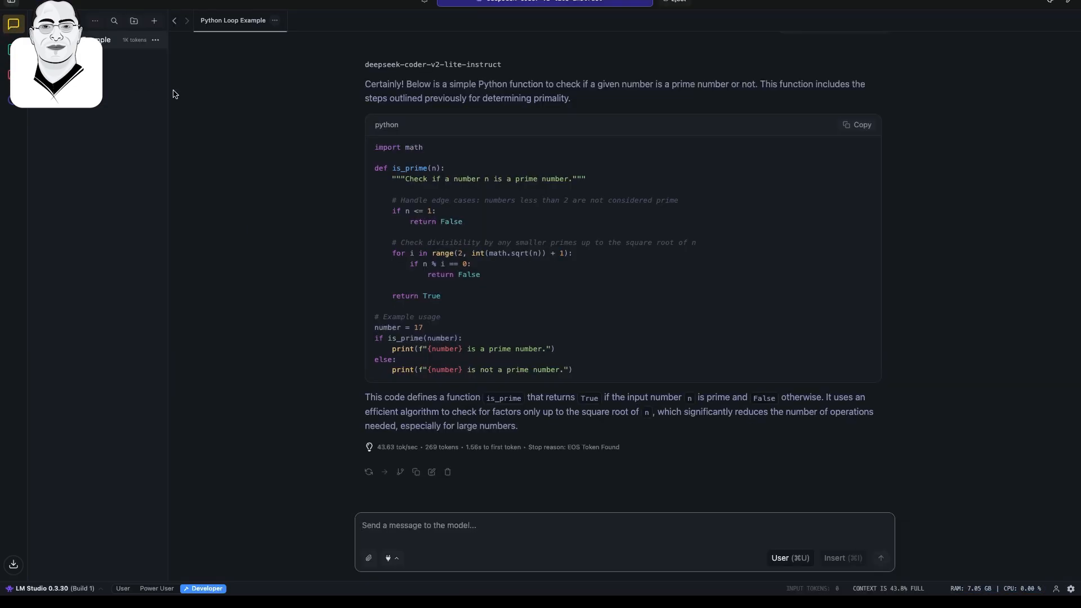
left_click(154, 21)
left_click(499, 3)
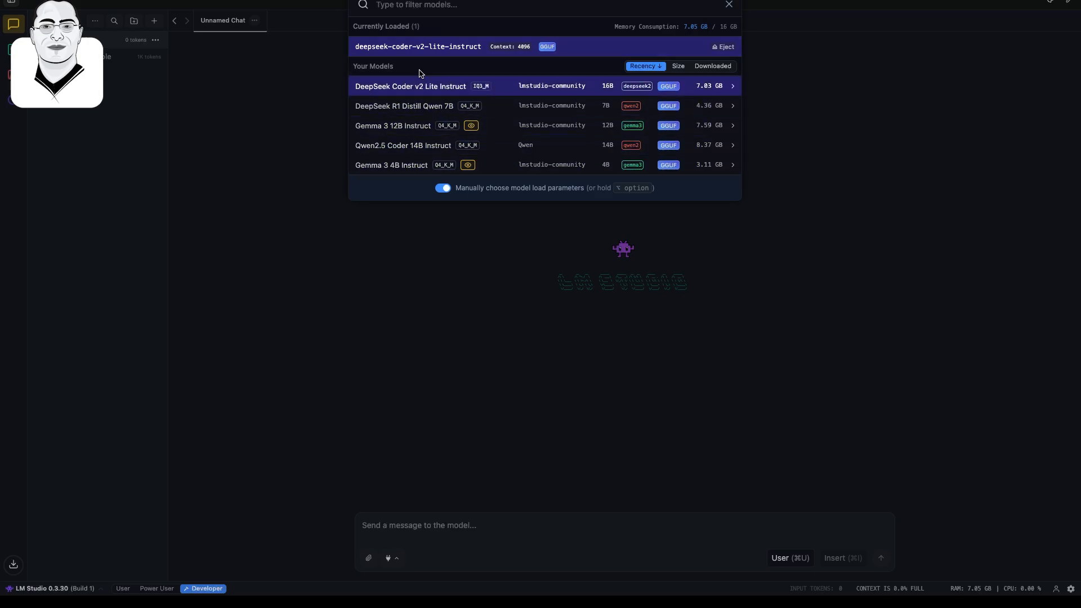
left_click(395, 266)
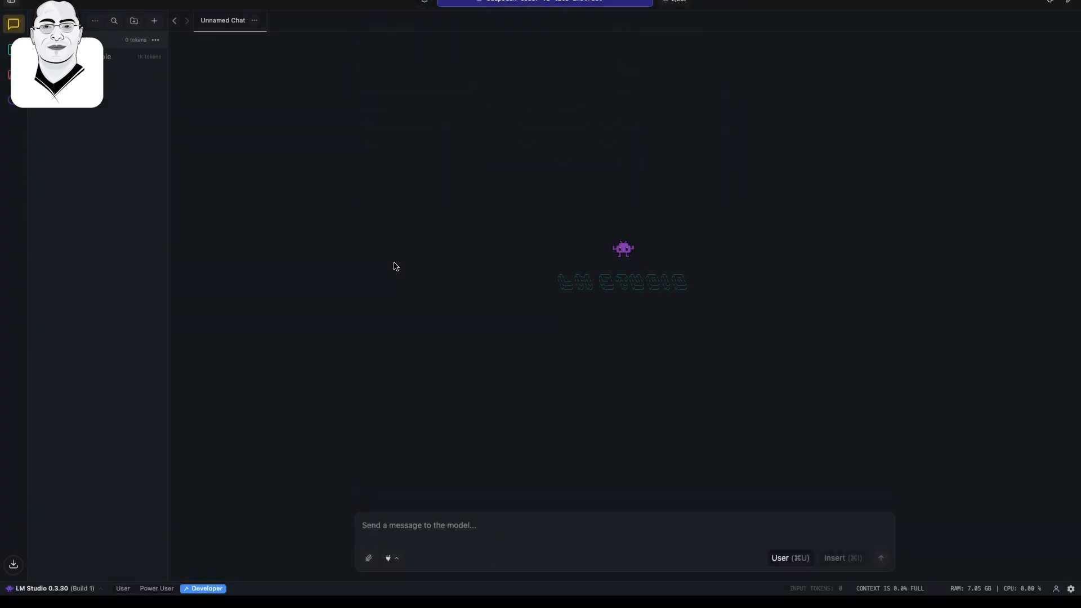
Copy the "for i in range(1, 6): print(i)" message from the Python Loop Example chat and send it in the new chat.
left_click(105, 56)
scroll(483, 256, "up", 20)
left_click_drag(842, 73, 806, 63)
key("super+c")
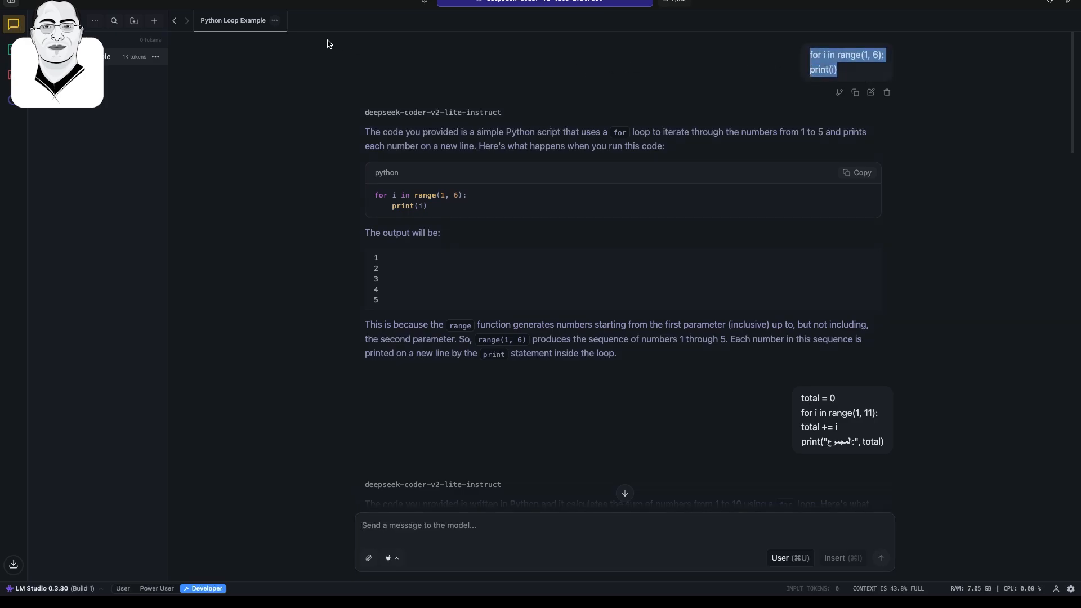
left_click(119, 40)
key("super+v")
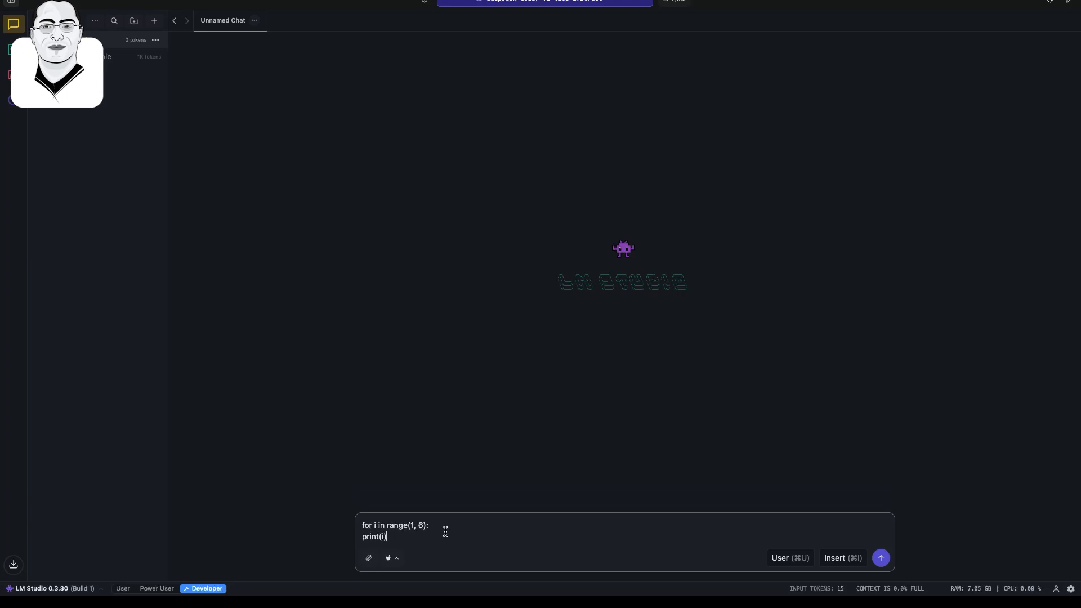
left_click_drag(403, 538, 350, 516)
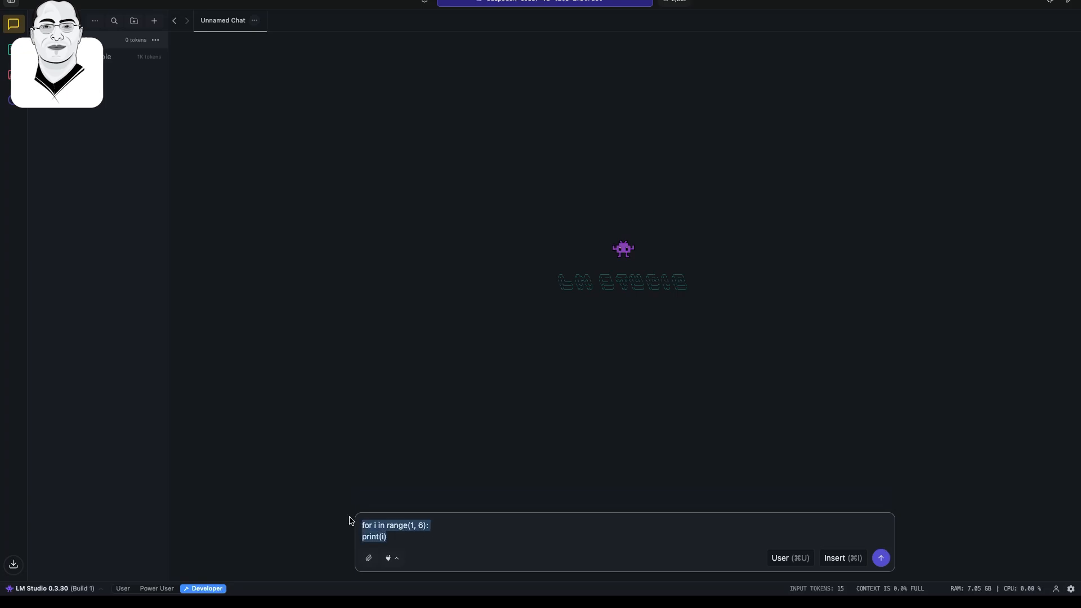
left_click(882, 559)
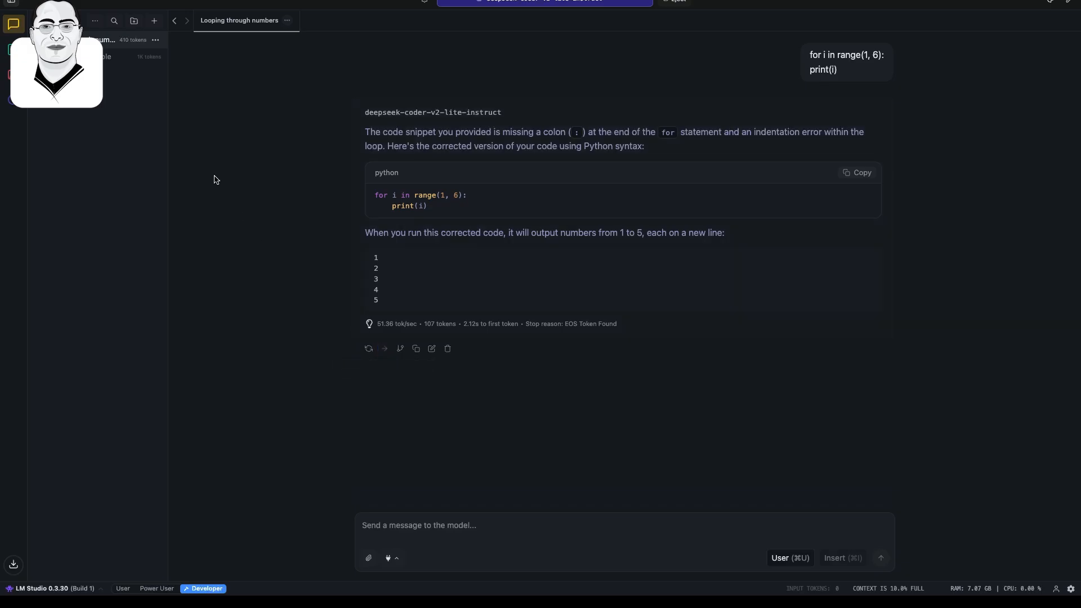
Copy the range(1, 11) total snippet from the Python Loop Example chat, send it in the Looping through numbers chat, and review the stated sum.
left_click(112, 62)
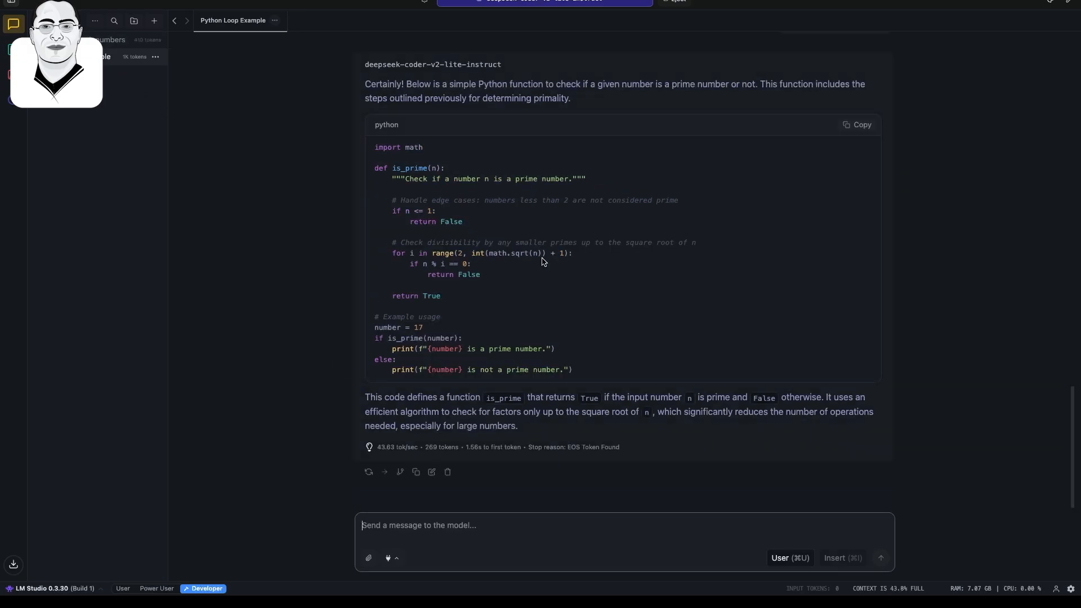
scroll(717, 316, "up", 20)
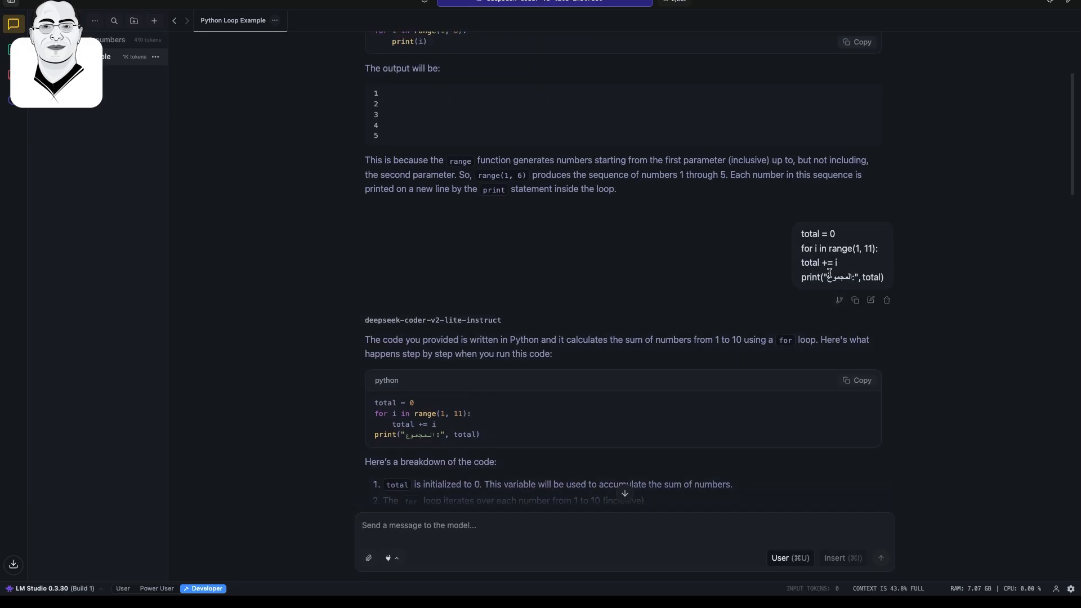
left_click(830, 273)
left_click_drag(509, 279, 358, 228)
key("super+c")
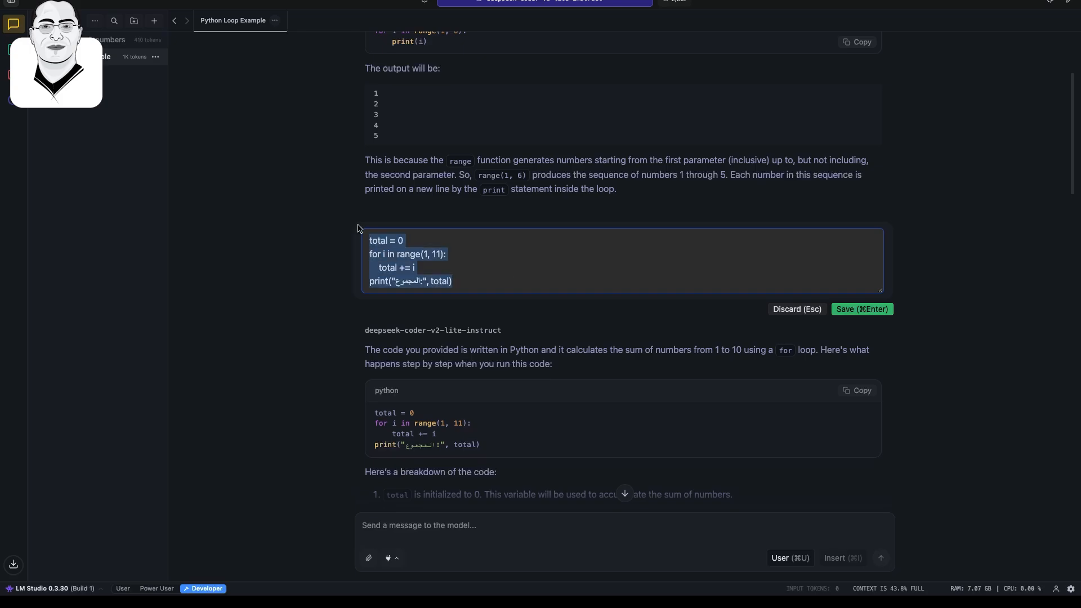
left_click(113, 41)
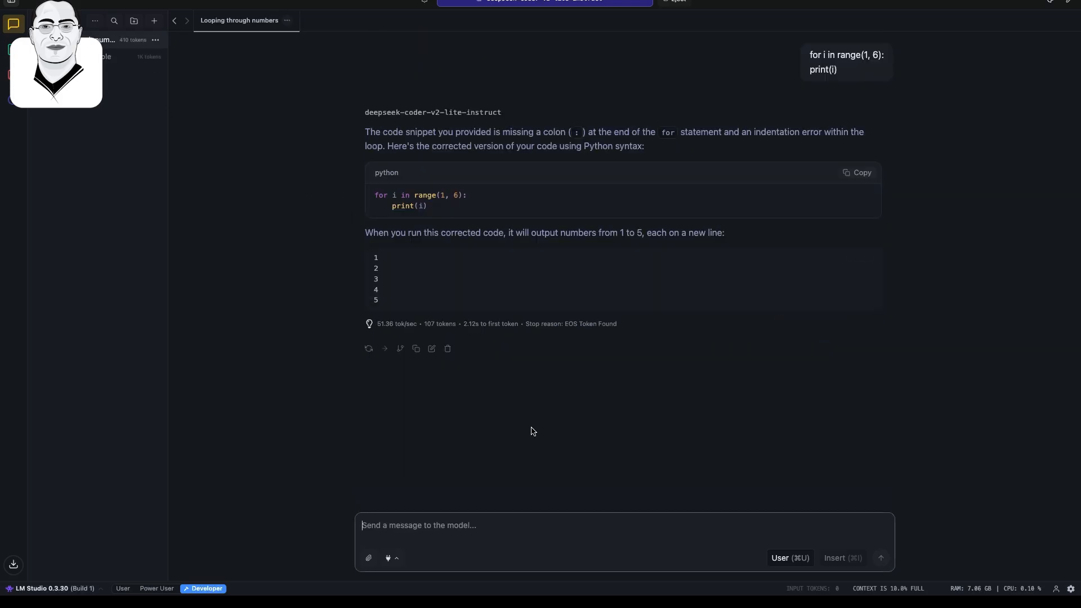
key("super+v")
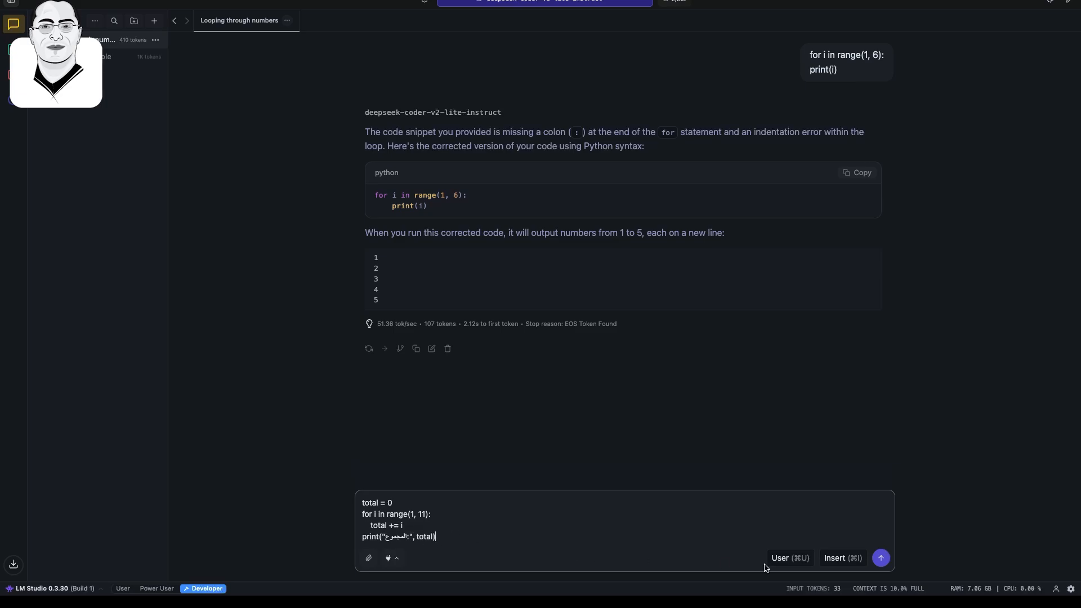
left_click(882, 559)
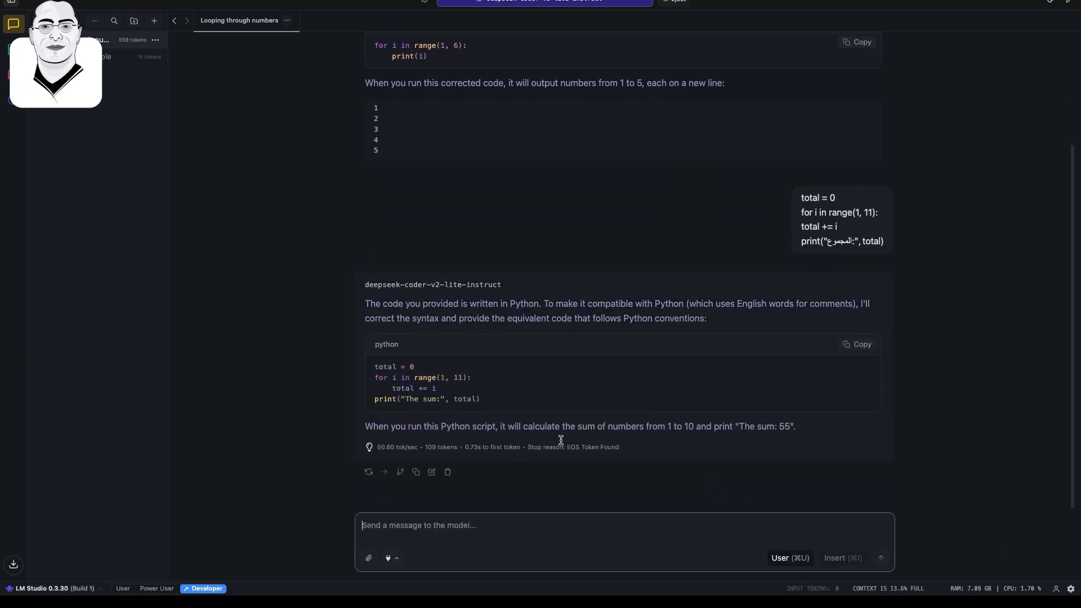
left_click_drag(762, 427, 798, 434)
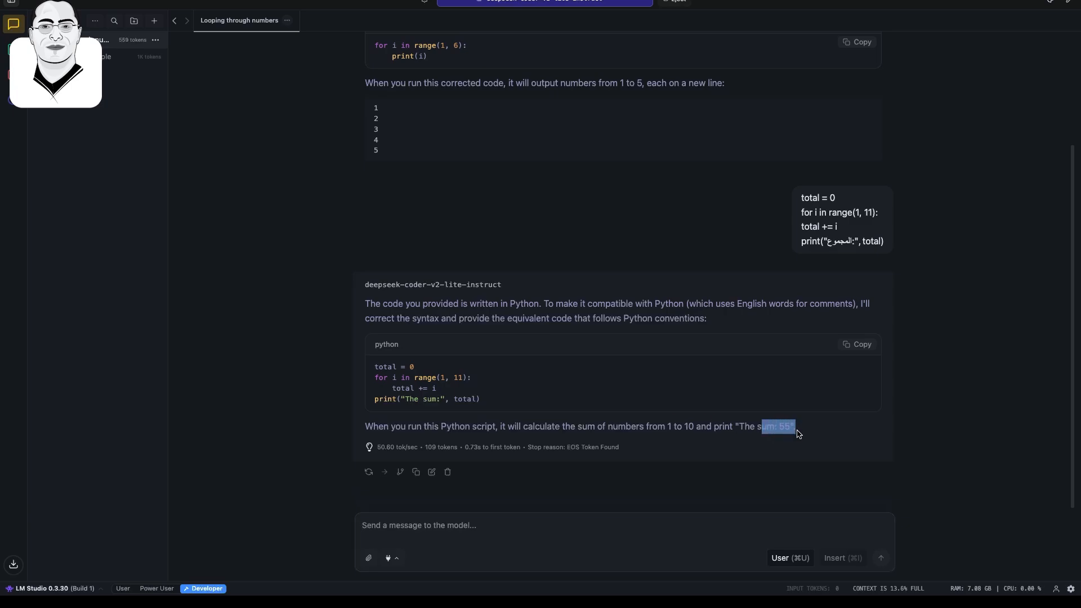
left_click(788, 441)
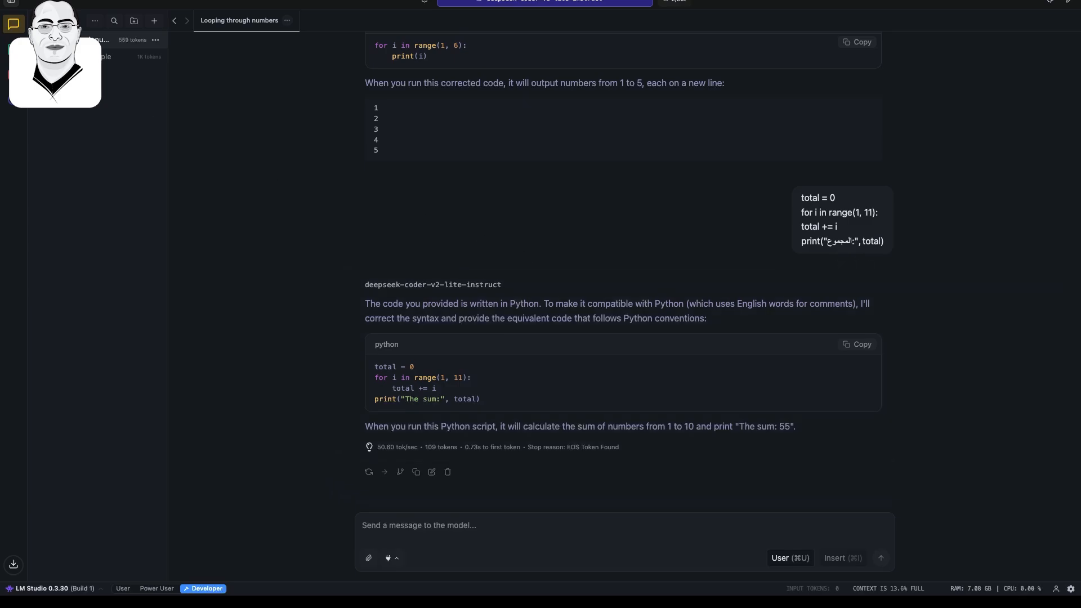
Open the local server page and copy the cURL request for the loaded deepseek-coder-v2-lite-instruct model.
left_click(6, 54)
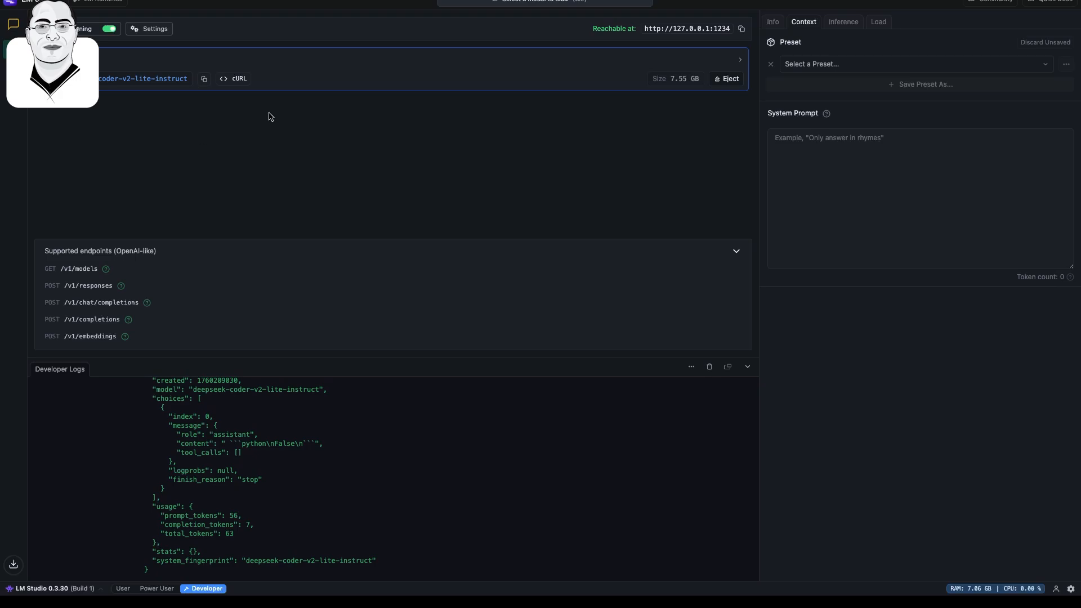
left_click(237, 83)
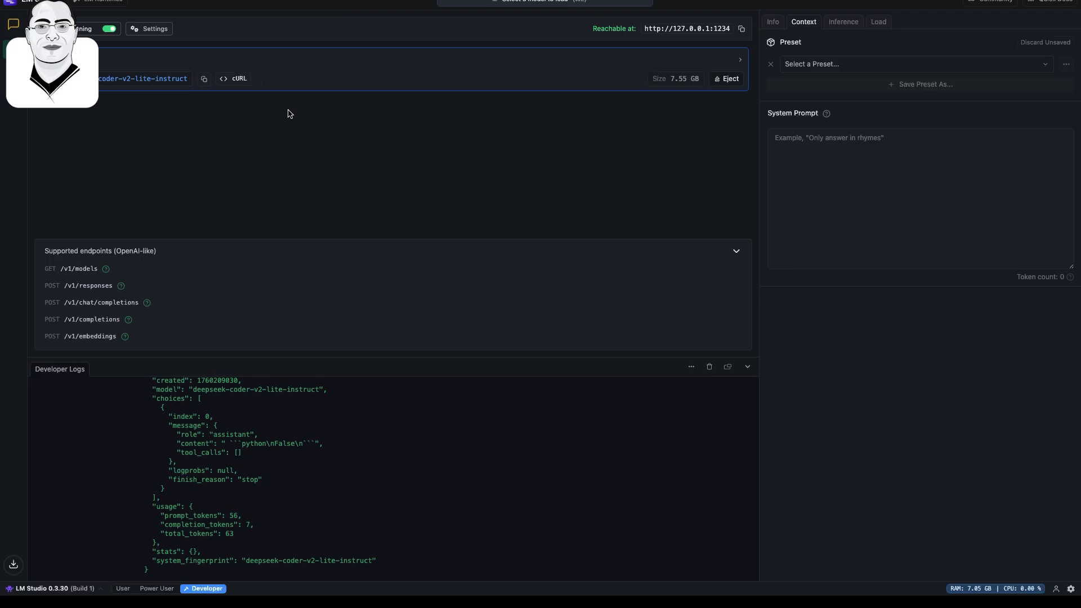
Switch to Postman and import the copied chat completions cURL request into the Add Reports collection.
key("ctrl+Left")
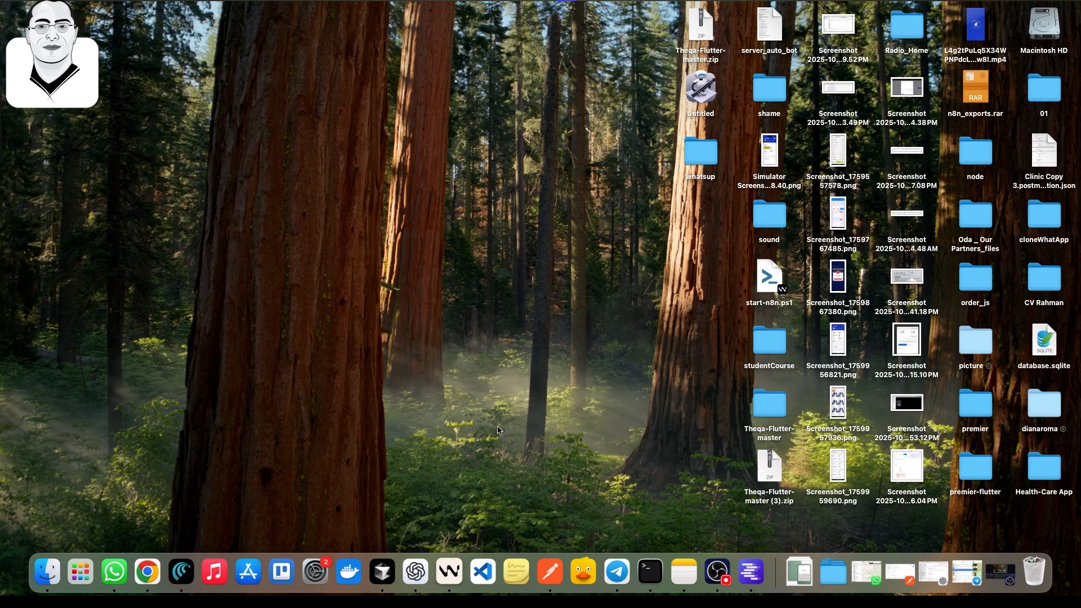
left_click(545, 574)
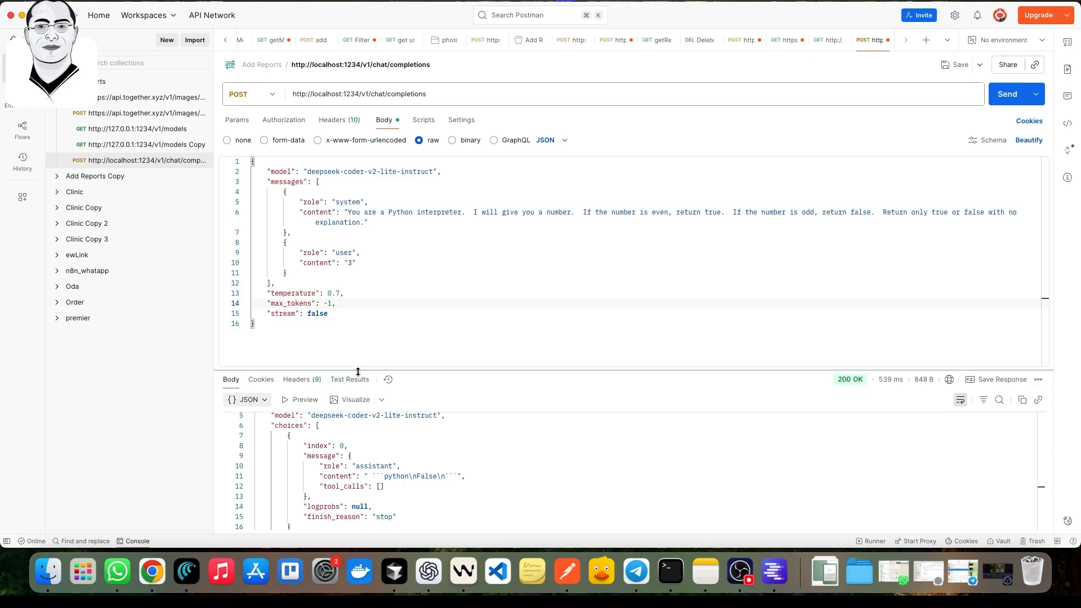
left_click(195, 41)
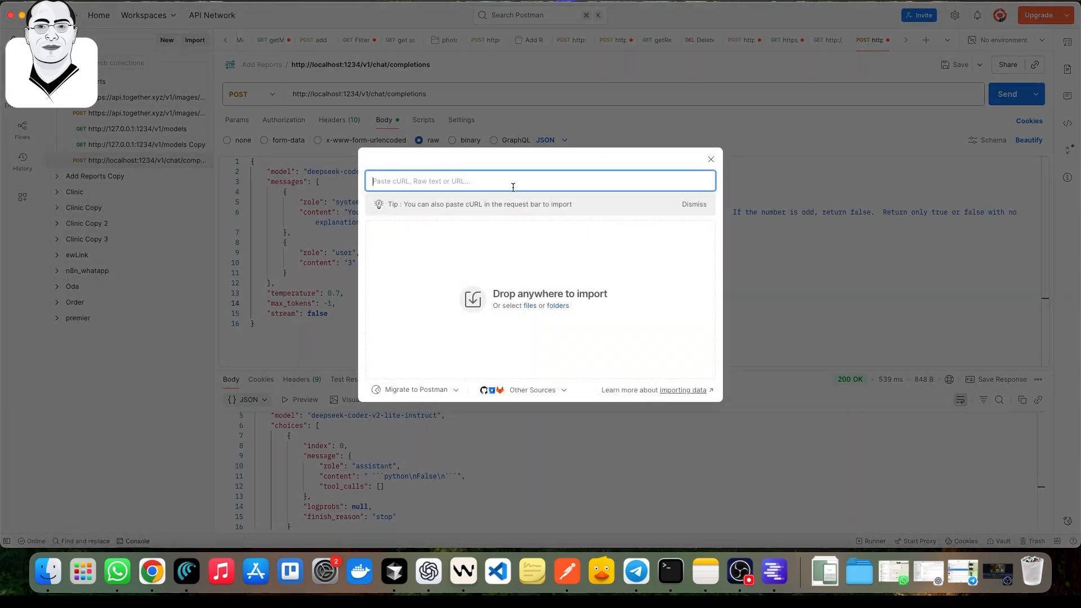
key("super+v")
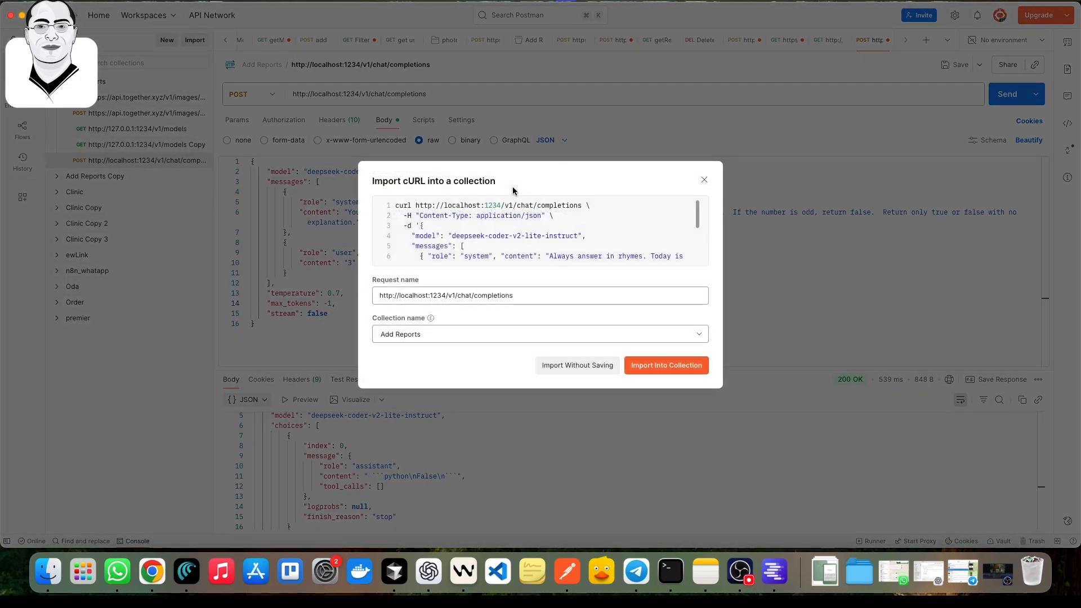
left_click(666, 365)
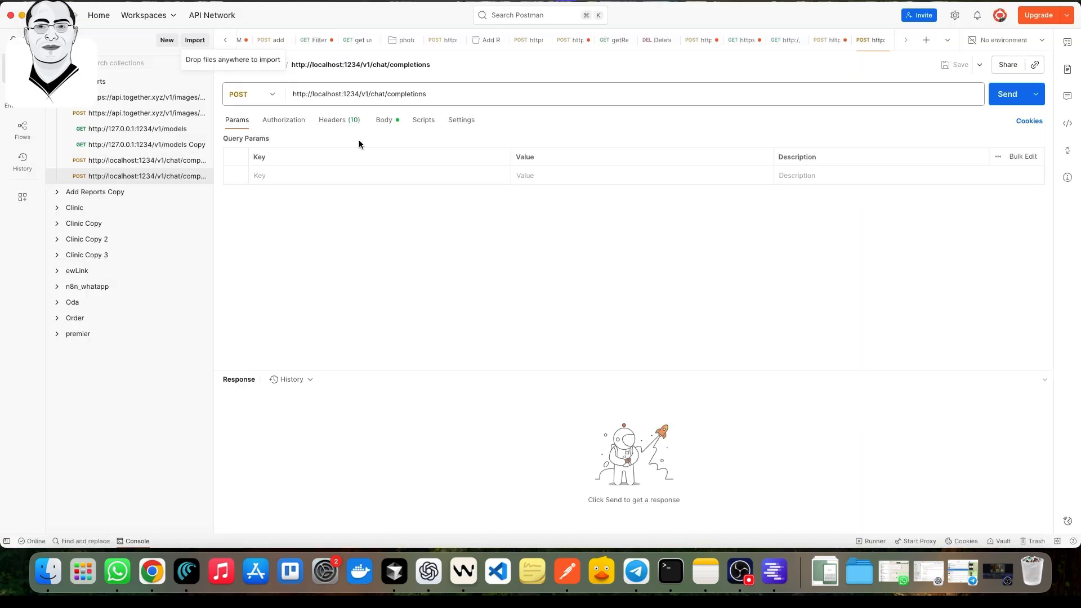
Review the imported request's JSON body and compare its model name with the model loaded in LM Studio.
left_click(391, 122)
left_click(406, 257)
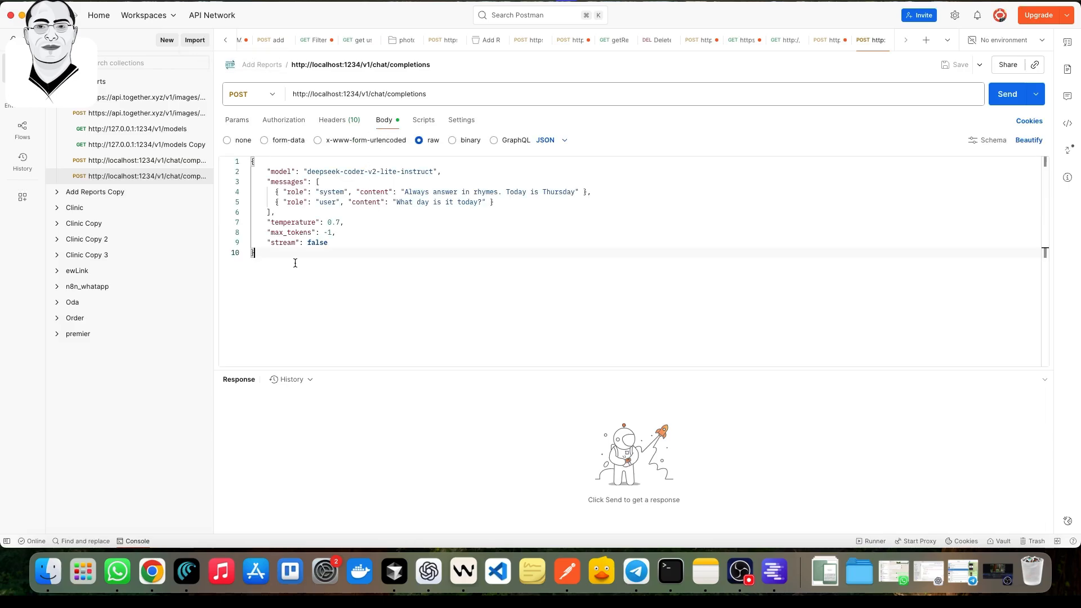
key("super+a")
left_click(352, 257)
left_click_drag(263, 171, 443, 172)
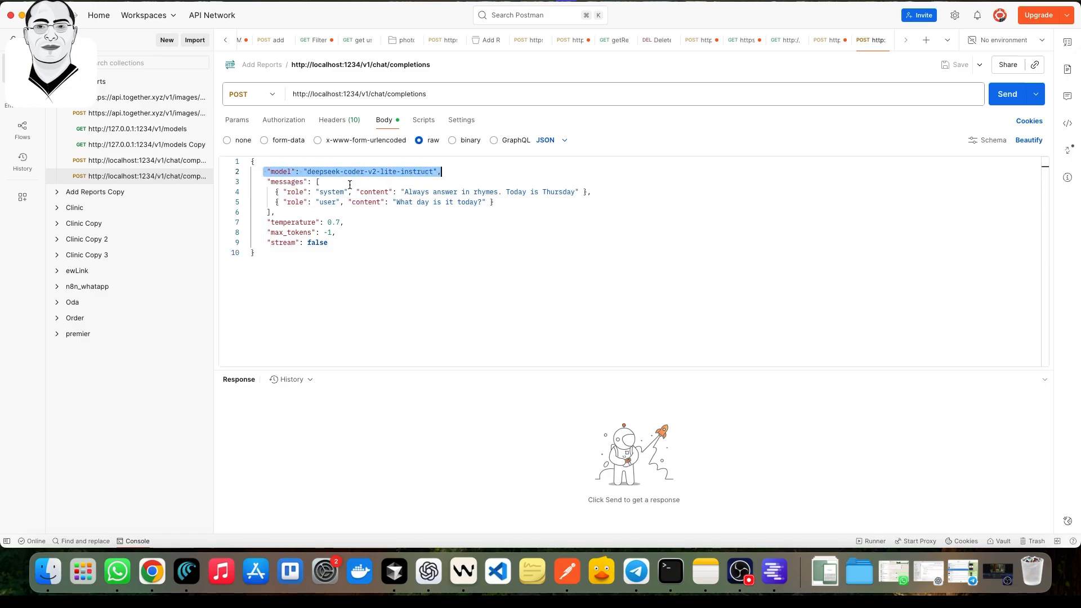
left_click(774, 571)
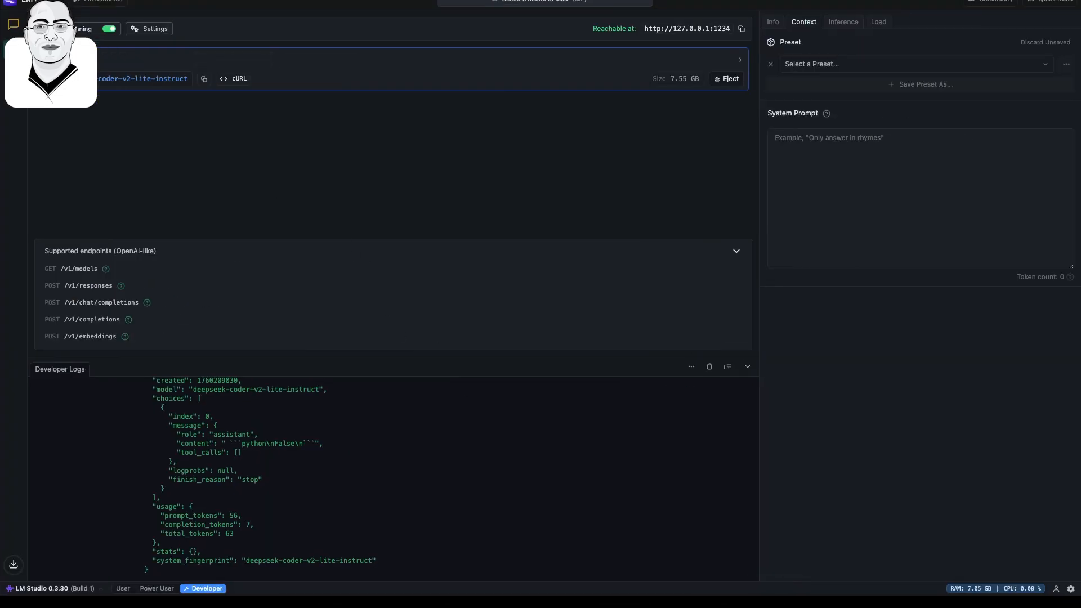
left_click_drag(63, 79, 184, 86)
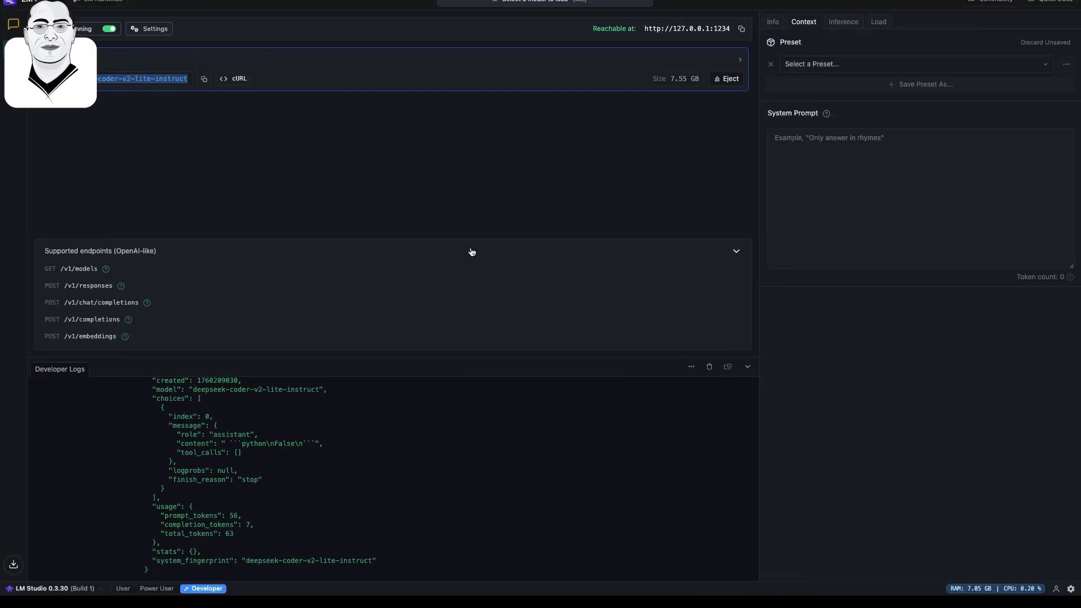
Switch to Postman and examine the messages array of the imported request, comparing its system and user roles.
key("super+Tab")
left_click(268, 182)
left_click_drag(267, 182, 275, 212)
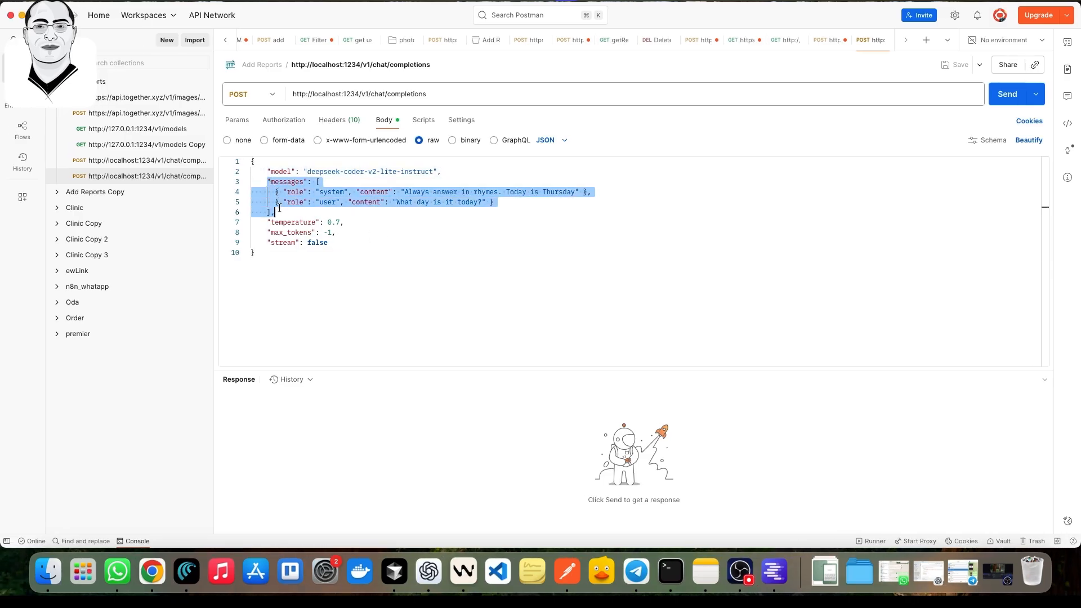
double_click(327, 193)
double_click(328, 202)
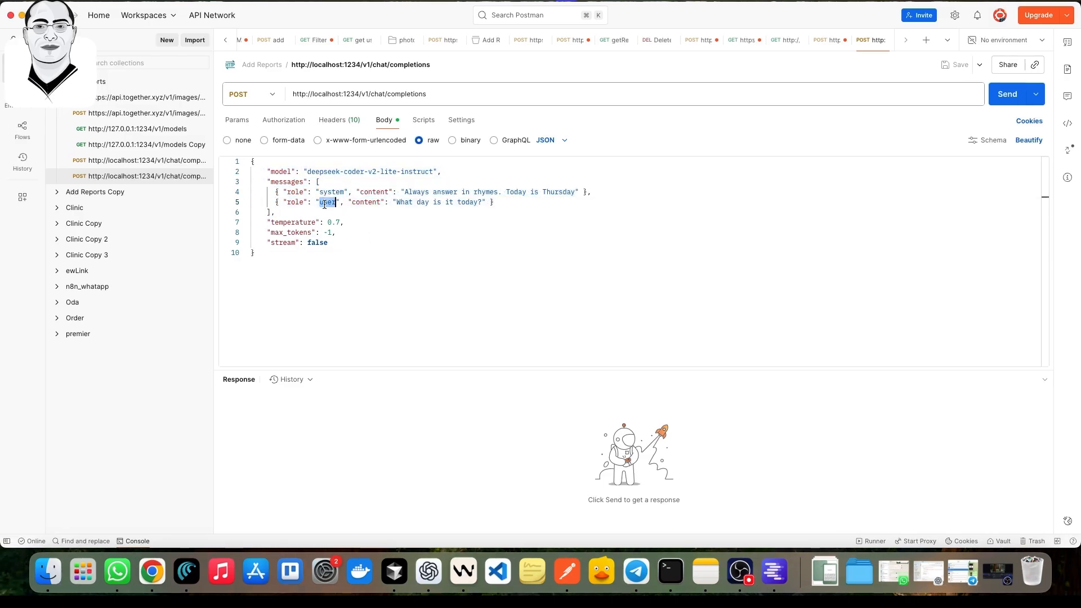
double_click(330, 192)
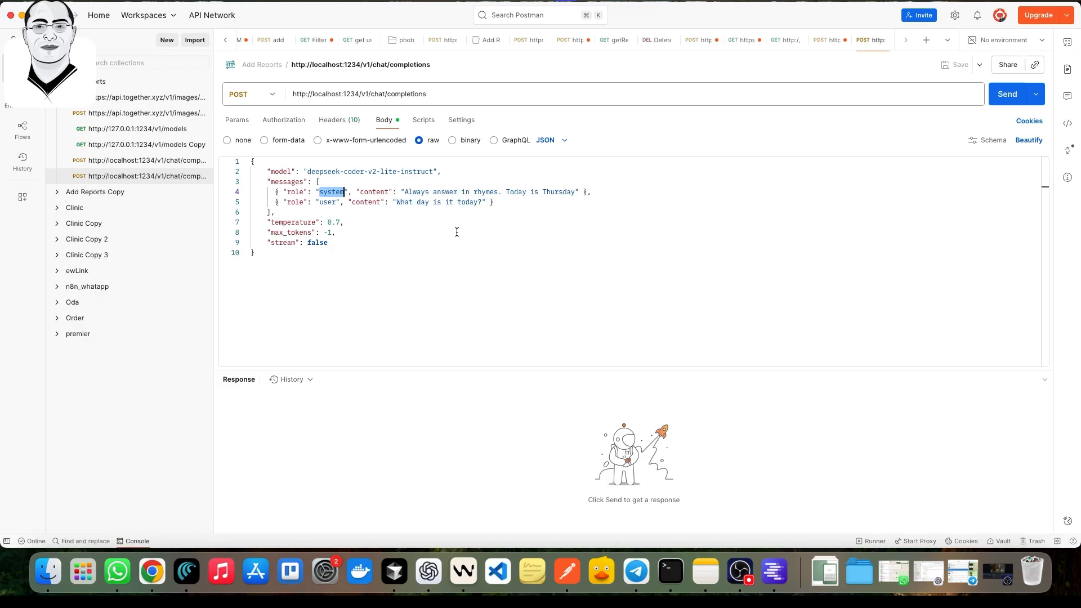
Copy the Python interpreter even/odd prompt from the earlier chat completions request into the imported request's system content, and set the user content to "1".
left_click(172, 161)
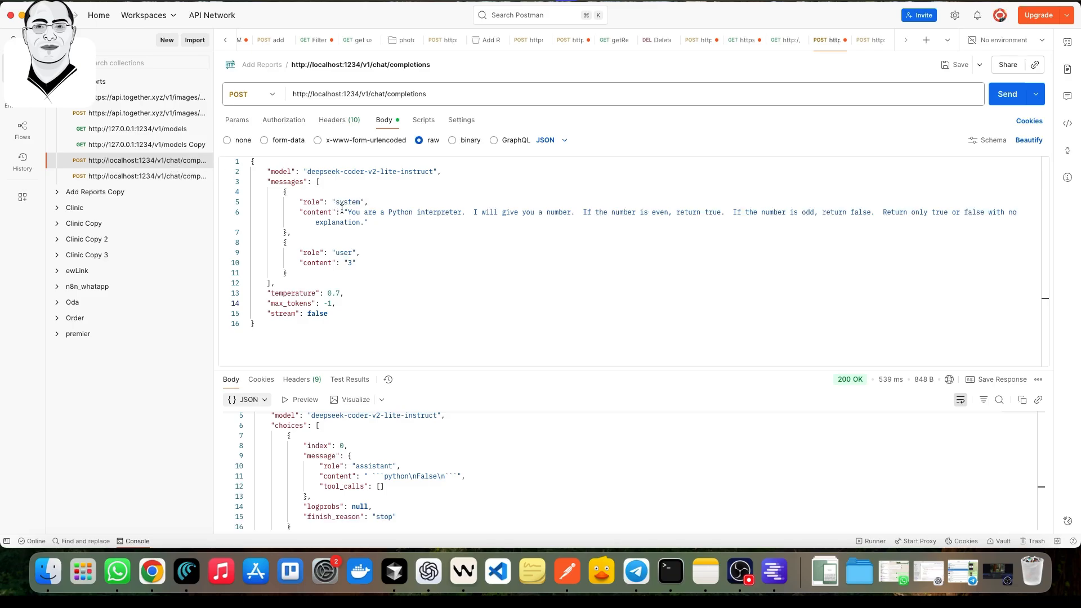
mouse_move(349, 214)
left_mouse_down()
mouse_move(763, 214)
mouse_move(805, 188)
mouse_move(835, 214)
mouse_move(864, 220)
mouse_move(1008, 217)
mouse_move(366, 223)
left_mouse_up()
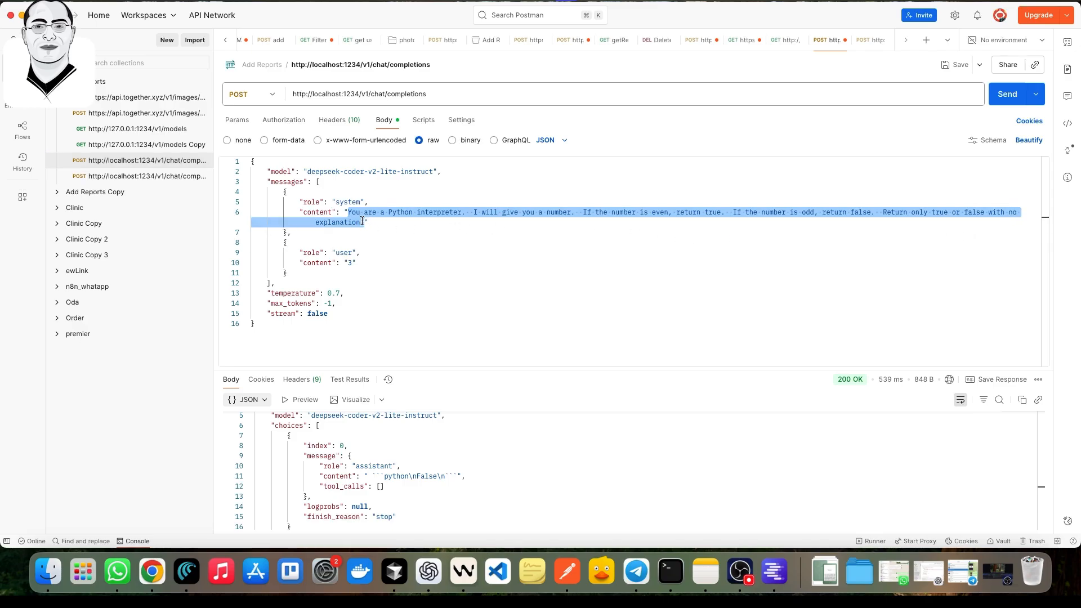
left_click(180, 178)
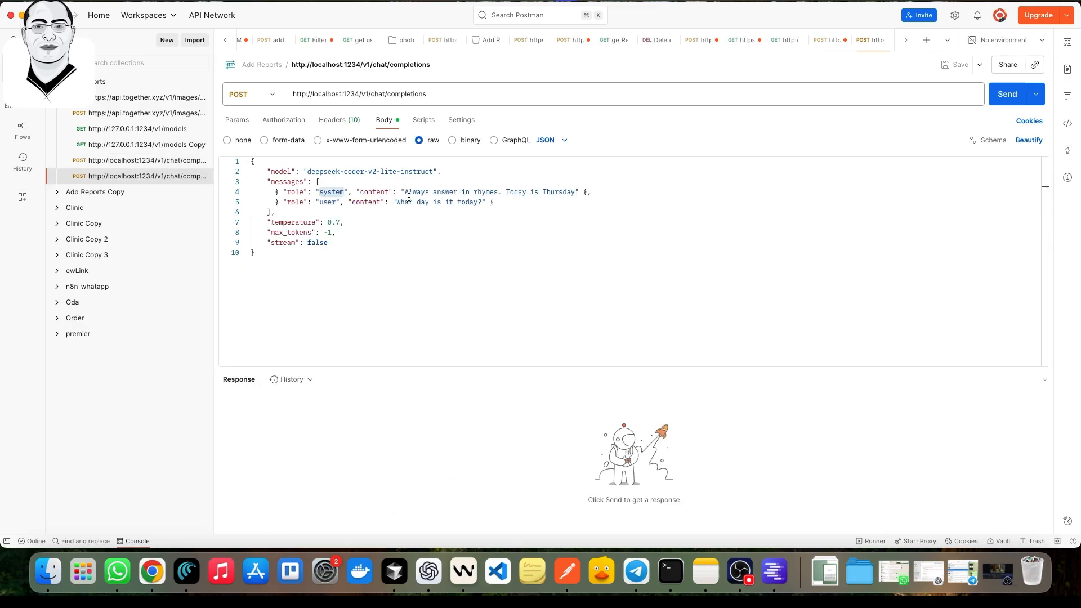
left_click_drag(484, 213, 396, 214)
type("1")
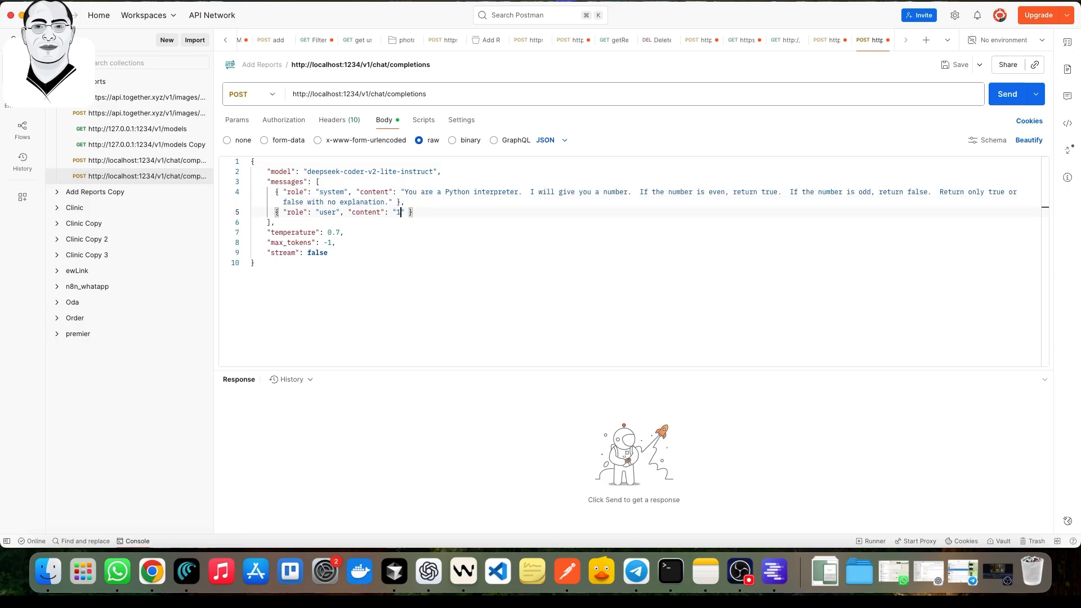
Send the chat completions request with user content "1" and inspect the assistant's message content in the response.
left_click(484, 245)
left_click(1007, 94)
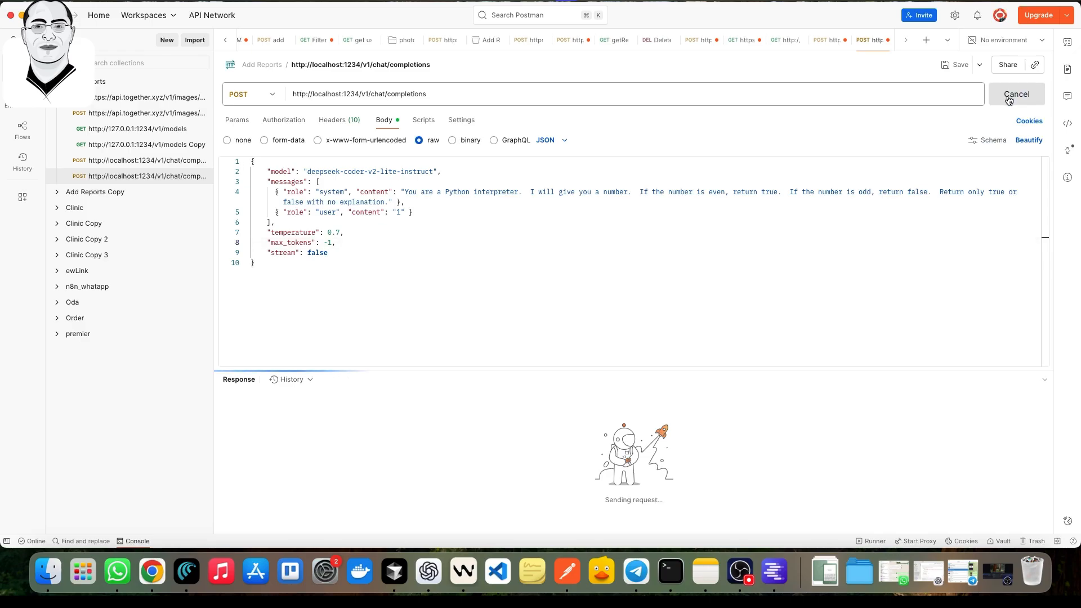
double_click(424, 401)
scroll(462, 458, "up", 2)
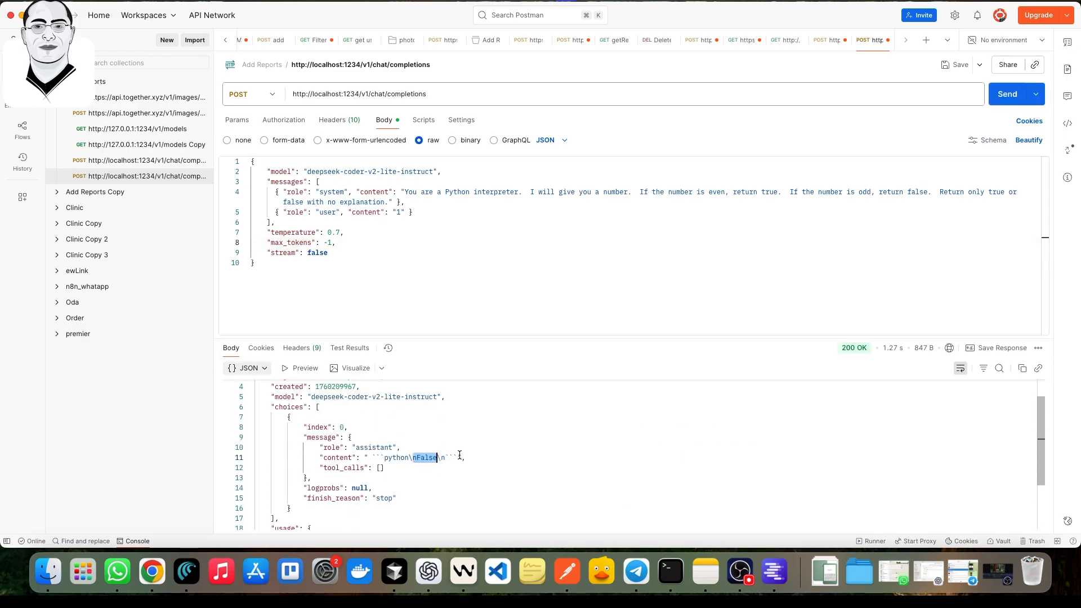
Change the user content to "2", send the request, and check the assistant's answer in the response.
double_click(398, 212)
type("2")
key("super+Return")
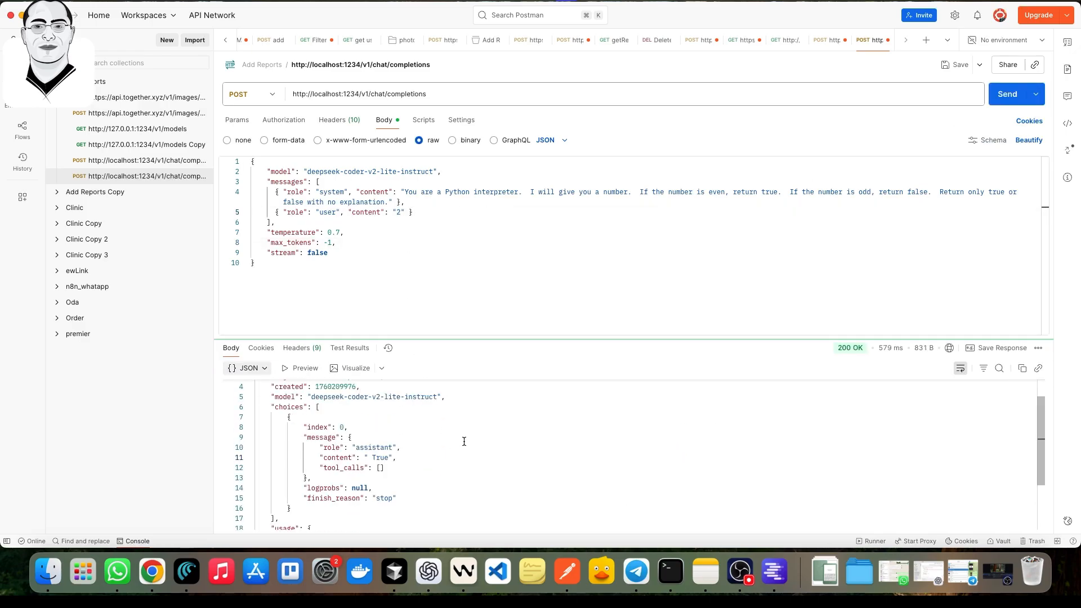
double_click(385, 458)
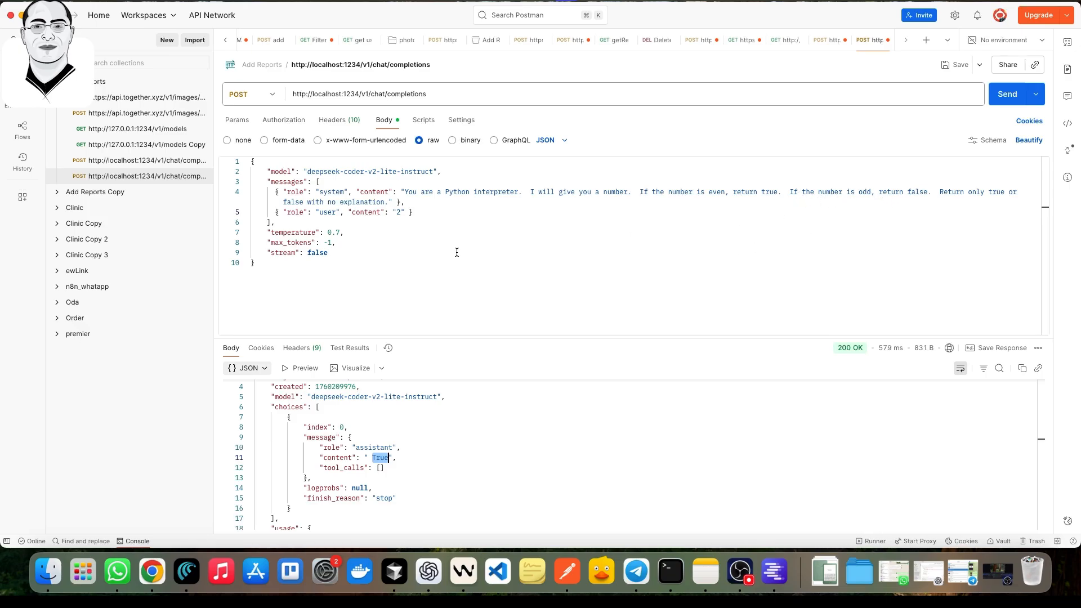
Review the request's system prompt and model name, and switch to LM Studio to check the loaded model and developer logs.
left_click_drag(405, 192, 388, 202)
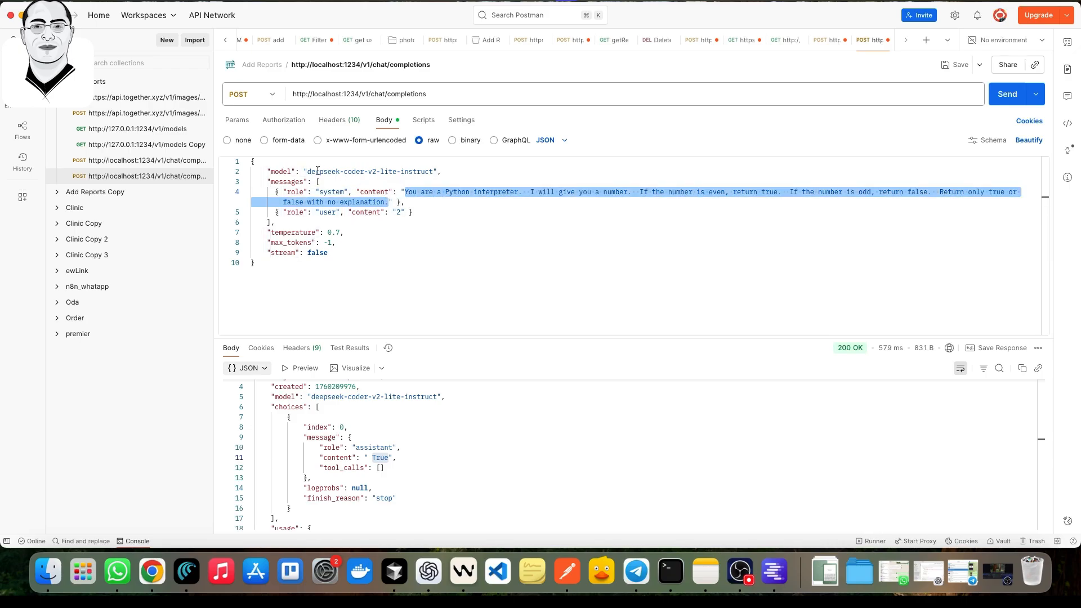
left_click_drag(308, 171, 432, 171)
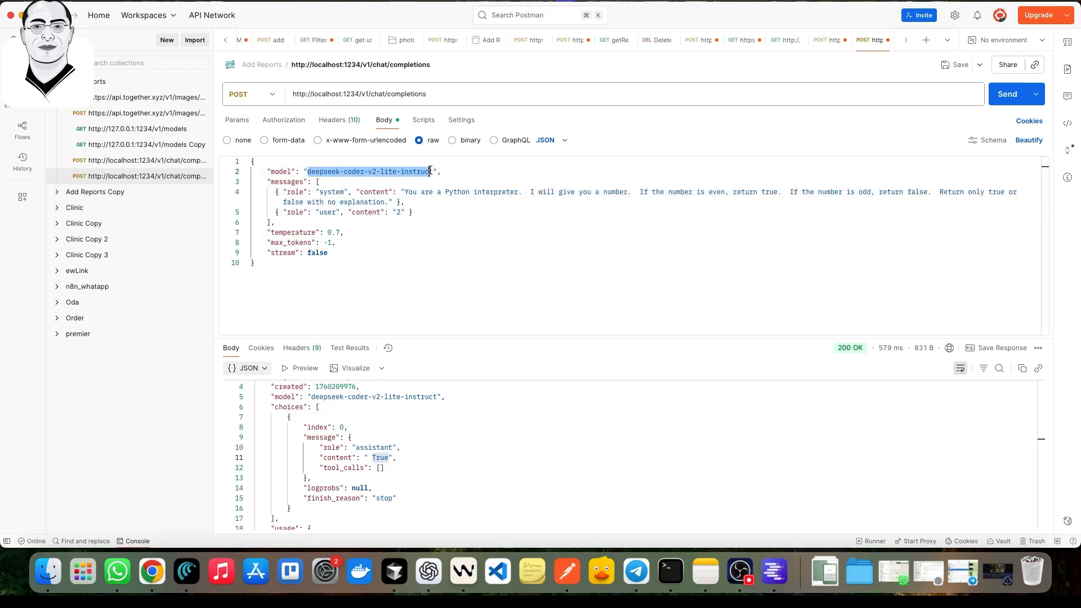
left_click(774, 572)
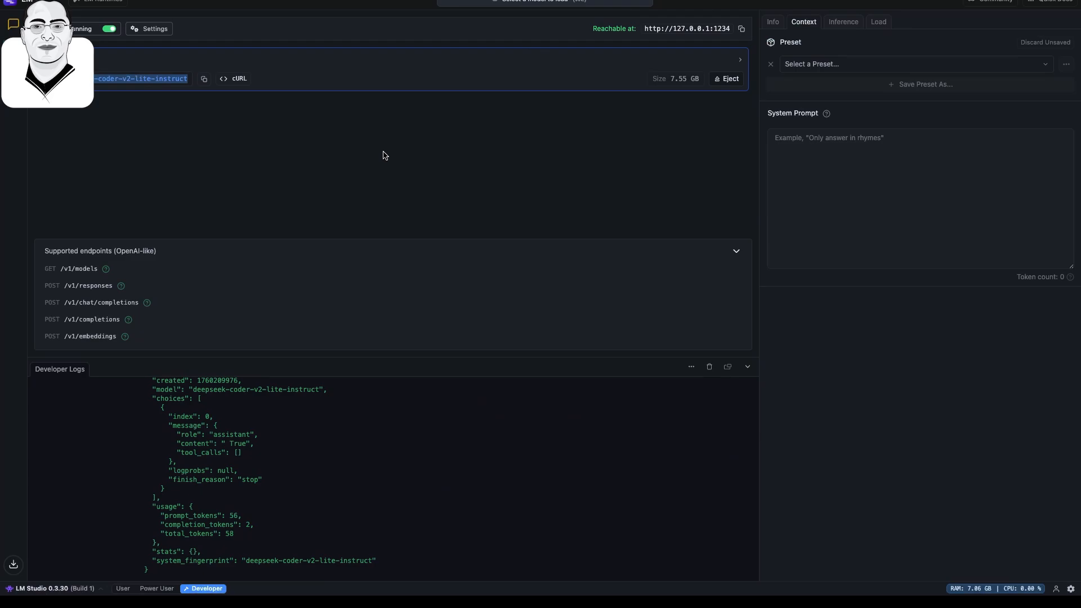
Return to Postman and resend the chat completions request with the user content "2".
mouse_move(973, 1)
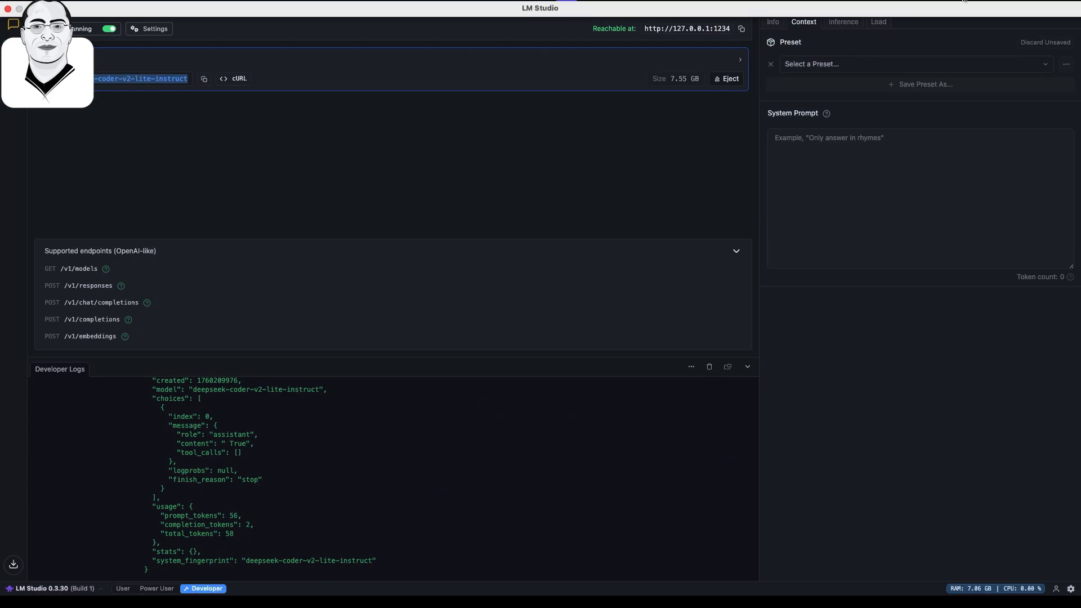
left_click(912, 2)
left_click(1046, 16)
left_click(689, 156)
key("ctrl+Left")
left_click(440, 253)
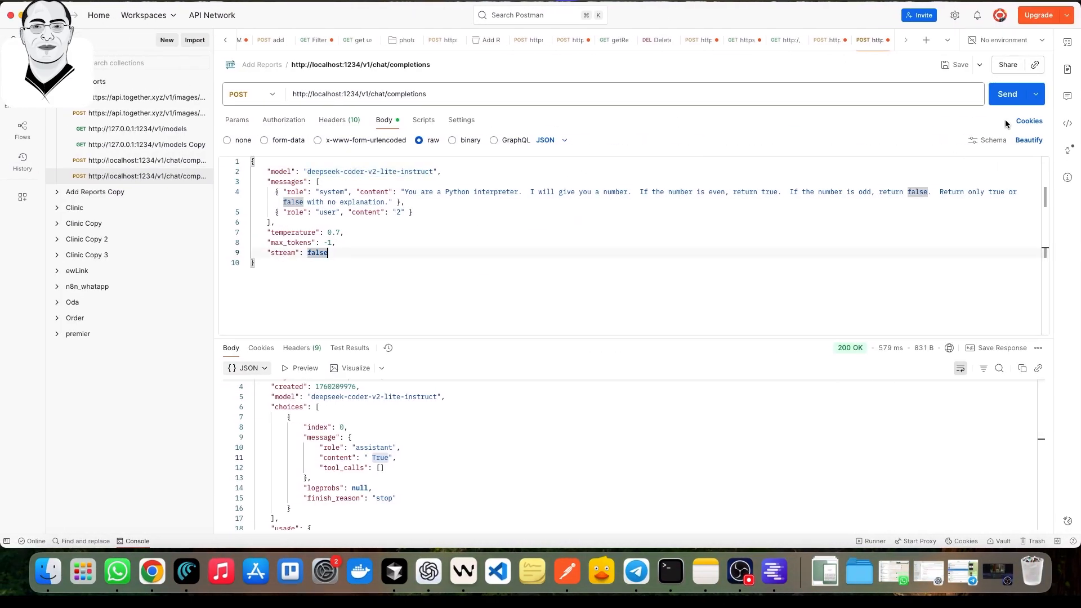
left_click(1008, 94)
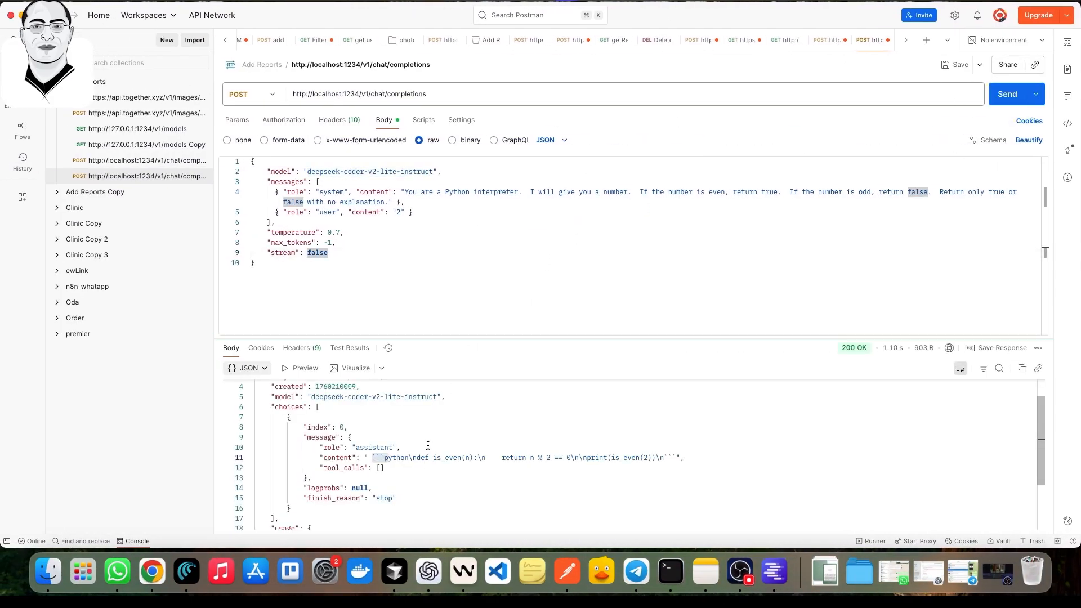
Set the user content back to "1" and send the request again.
double_click(399, 212)
type("1")
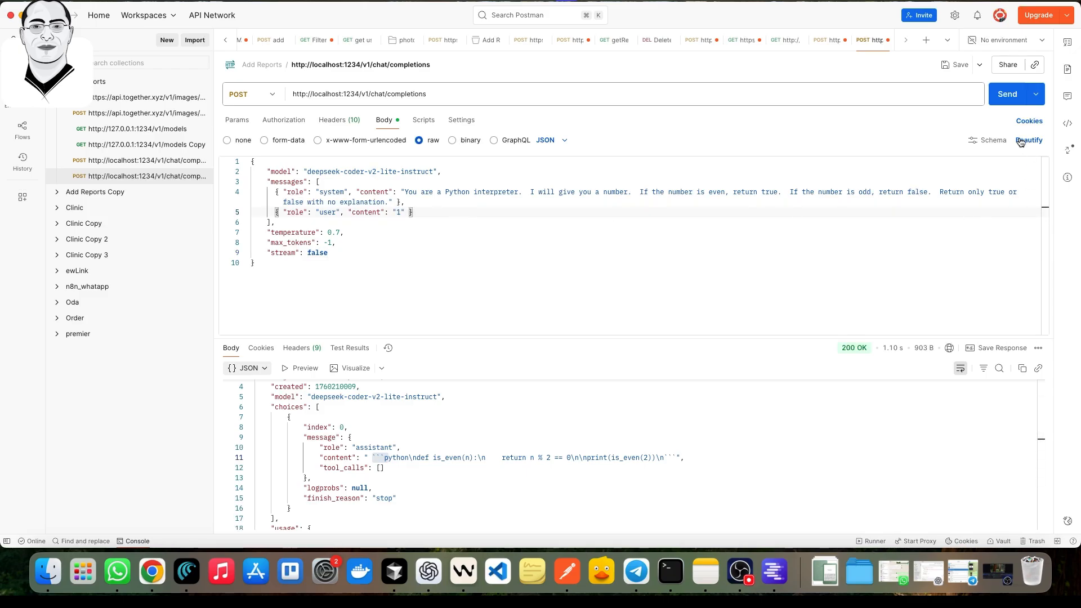
left_click(1008, 94)
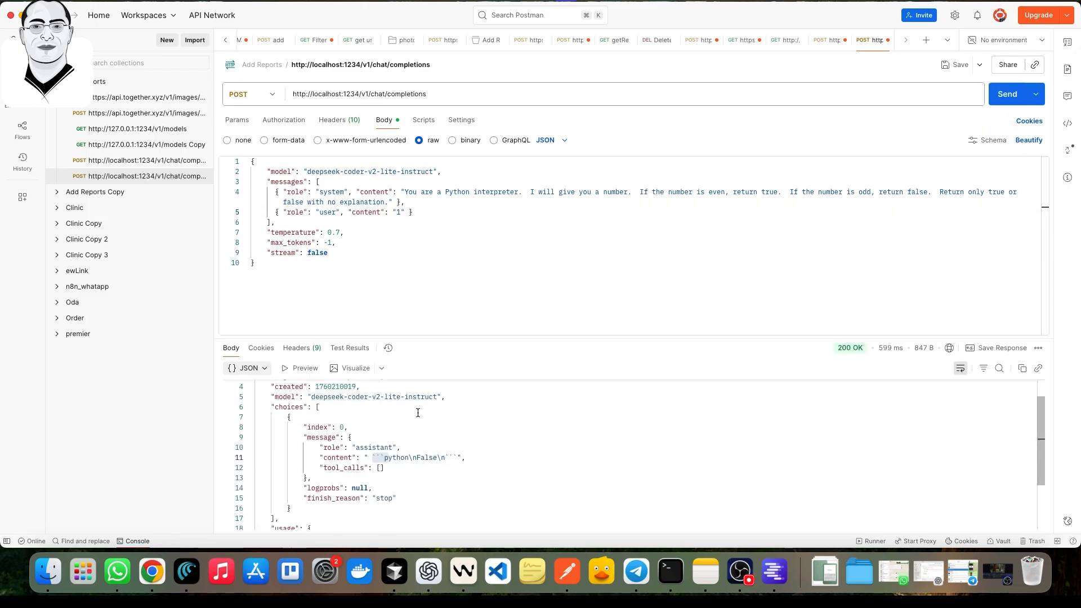
Change the user content to "4" and send the request.
double_click(398, 213)
type("4")
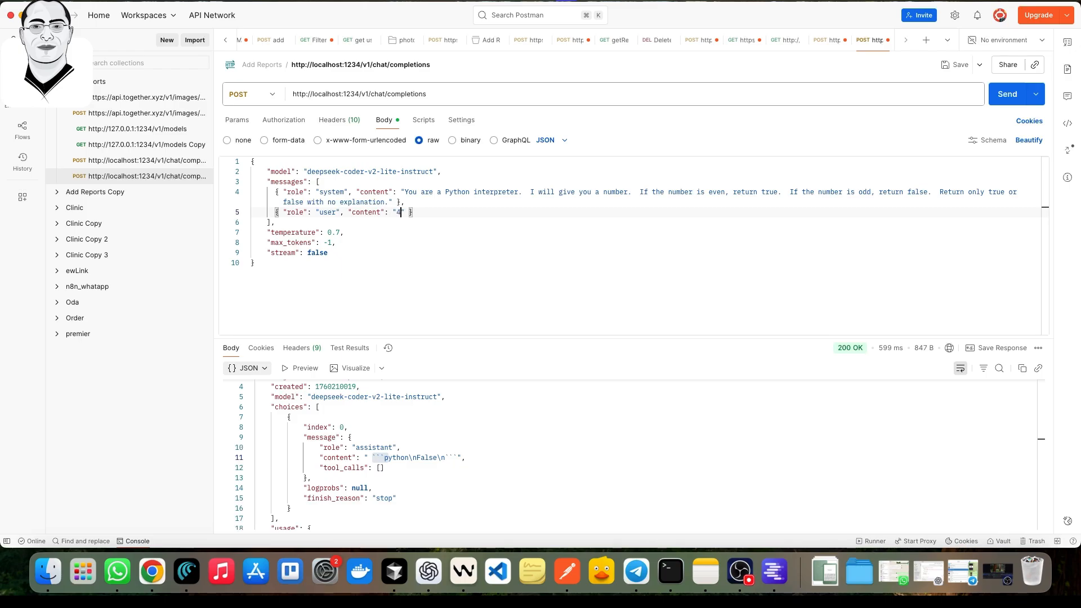
left_click(1003, 94)
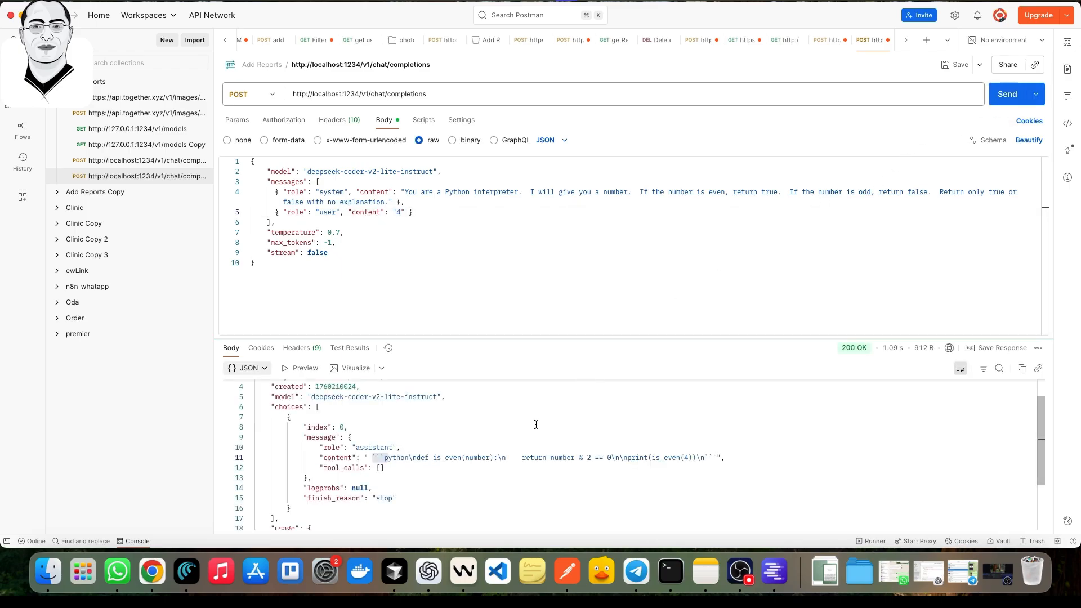
Examine the assistant's message content in the response for "4", and switch to LM Studio's local server page.
left_click_drag(433, 458, 491, 458)
left_click(704, 458)
left_click_drag(704, 458, 381, 458)
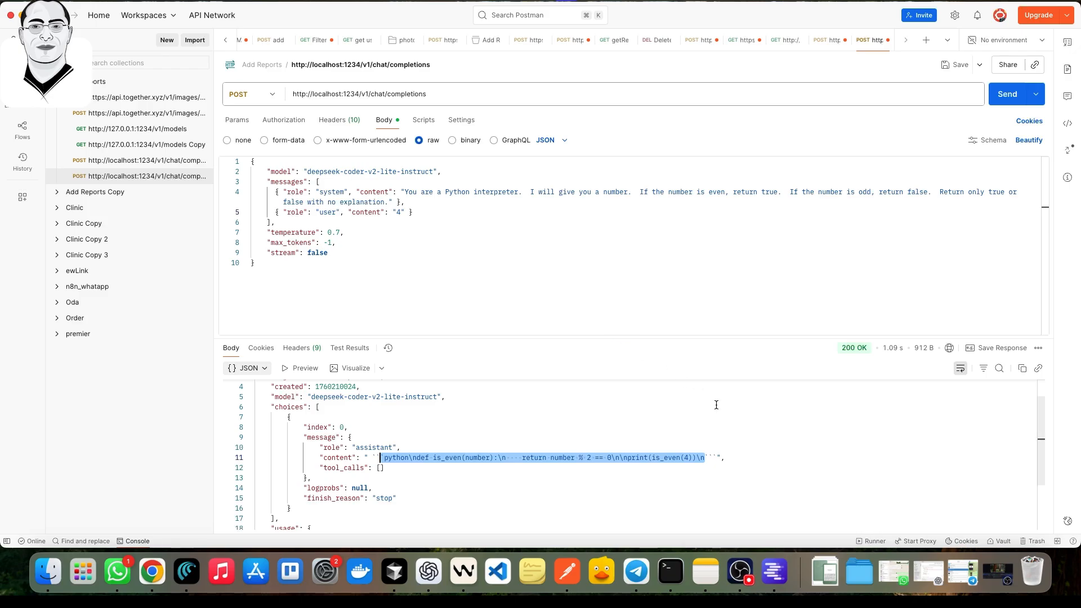
left_click(776, 585)
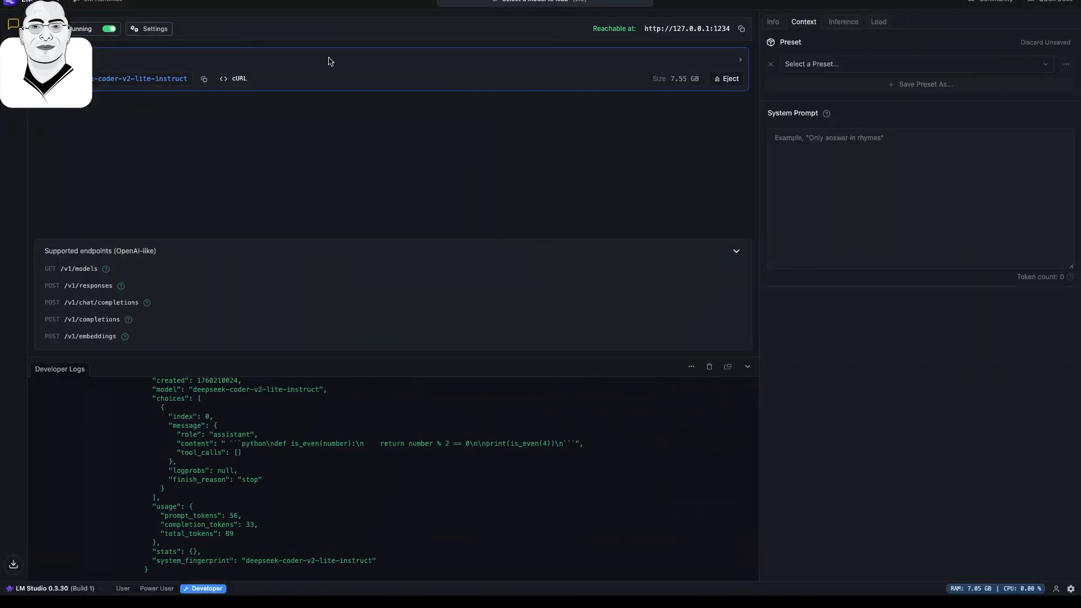